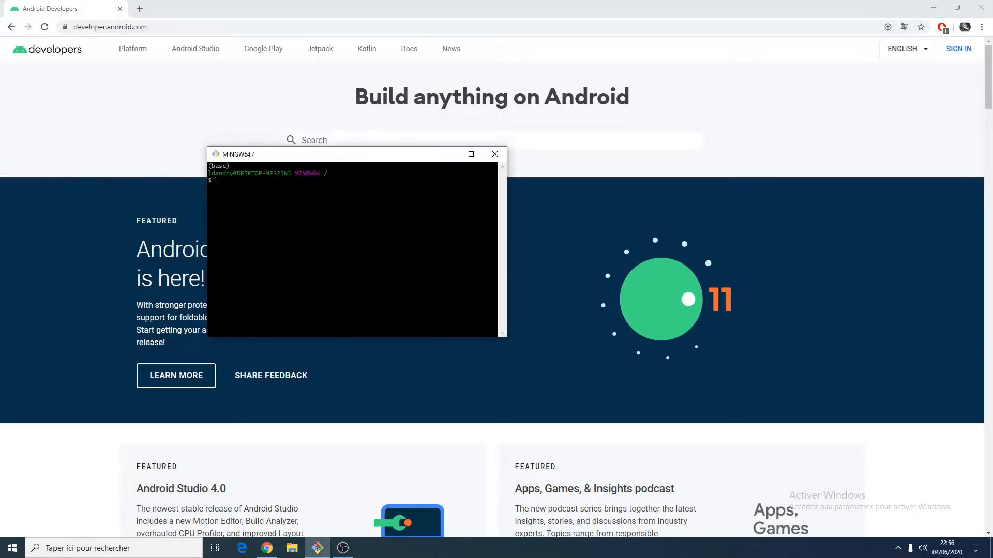
# - Check the installed Java version by running java -version in the terminal, and close the terminal
pyautogui.write('jav')
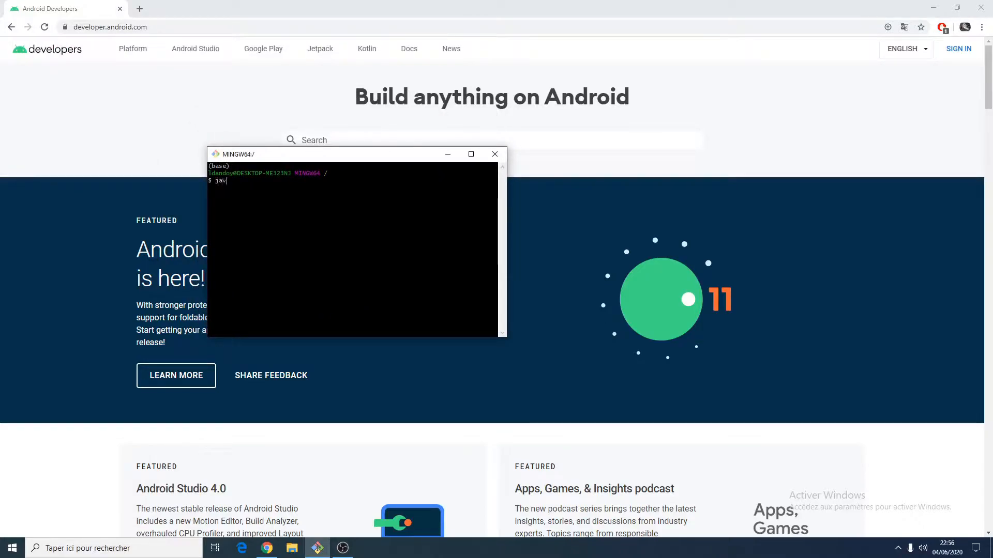
pyautogui.write('a --version')
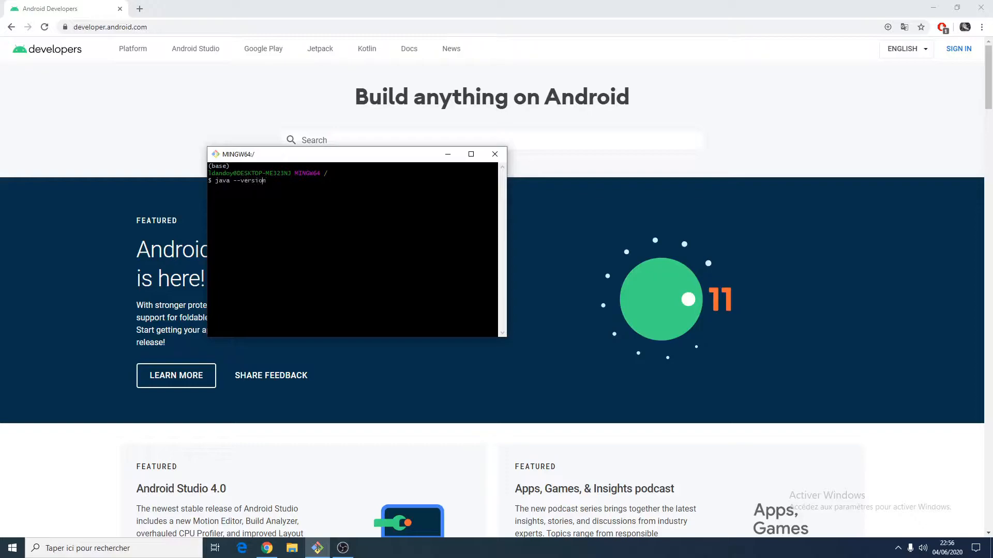
pyautogui.press('BackSpace')
pyautogui.press('Return')
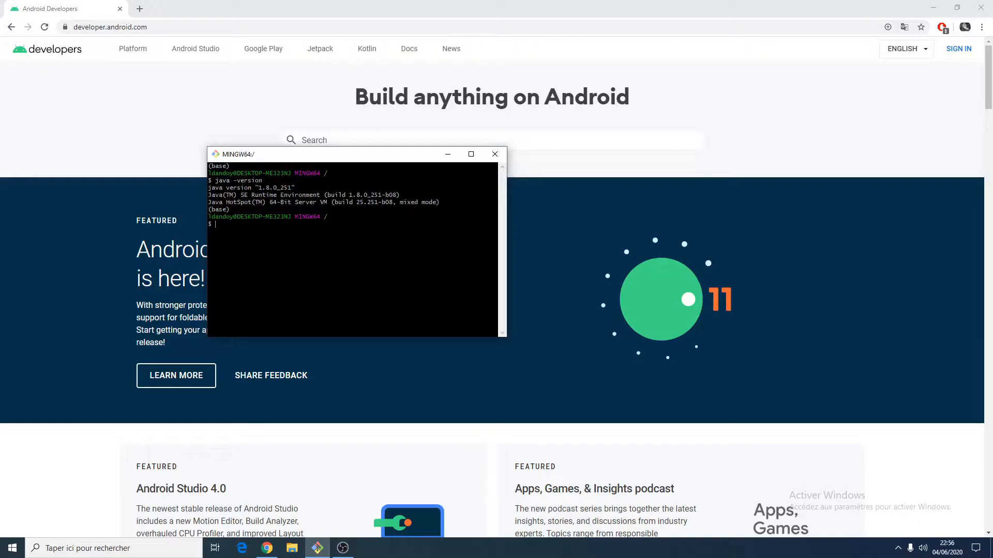
pyautogui.moveTo(234, 188); pyautogui.dragTo(296, 188)
pyautogui.click(295, 189)
pyautogui.click(495, 154)
# - Search Google for "jdk 8" in a new browser tab and open Oracle's Java SE Development Kit 8 downloads page
pyautogui.click(140, 8)
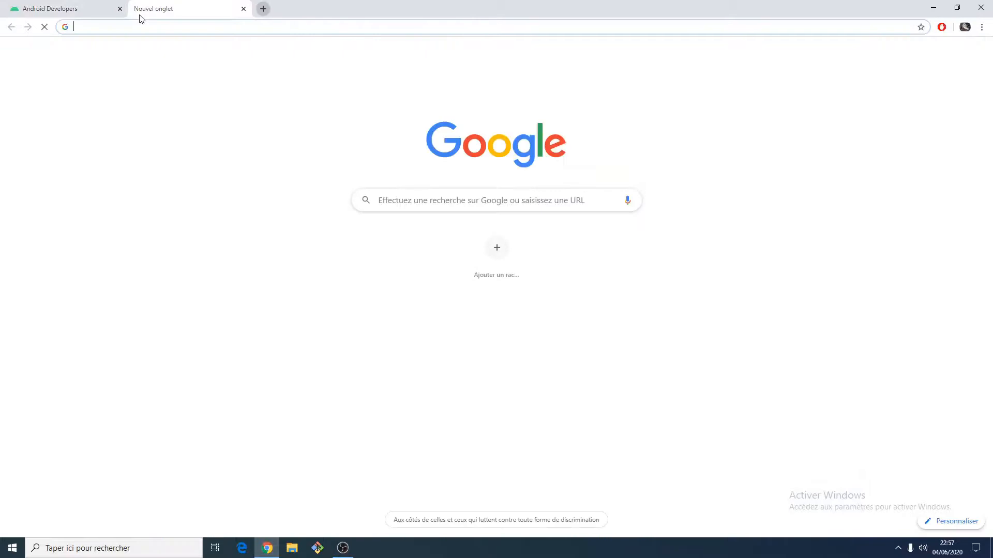
pyautogui.write('jdk')
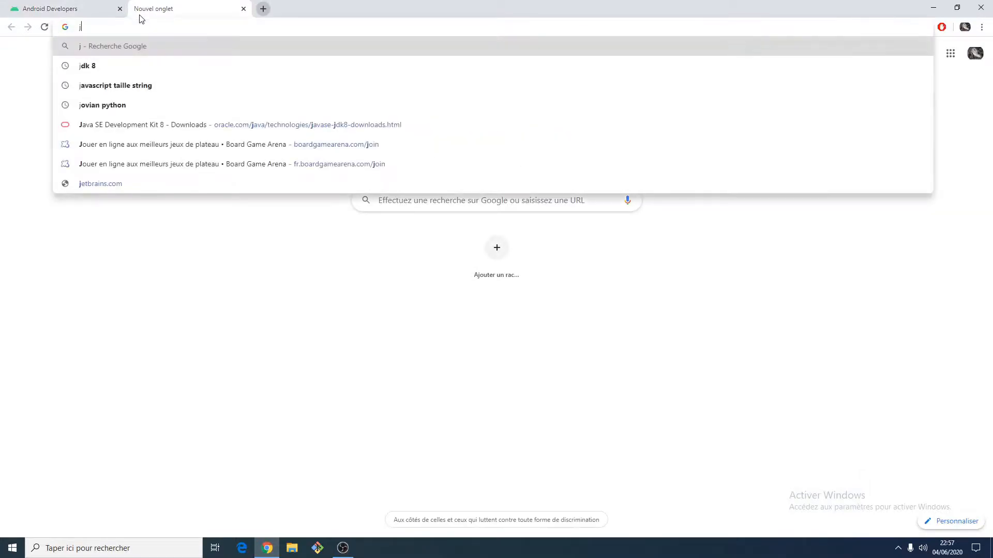
pyautogui.press('Down')
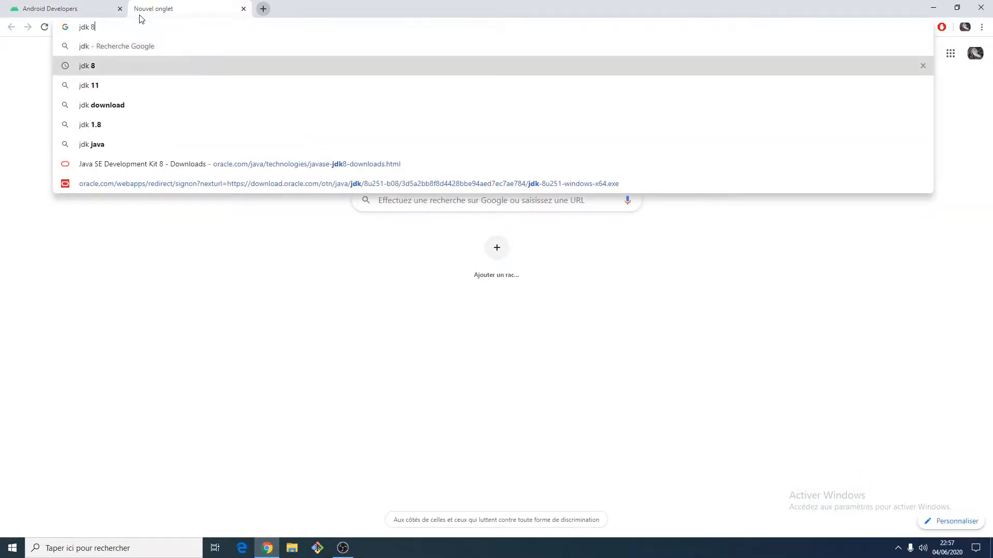
pyautogui.press('Return')
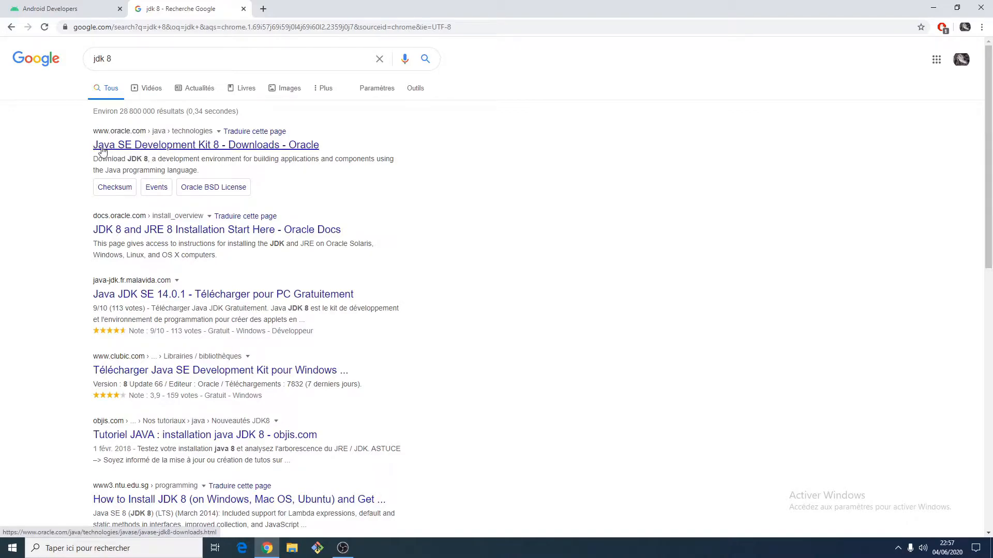
pyautogui.click(249, 151)
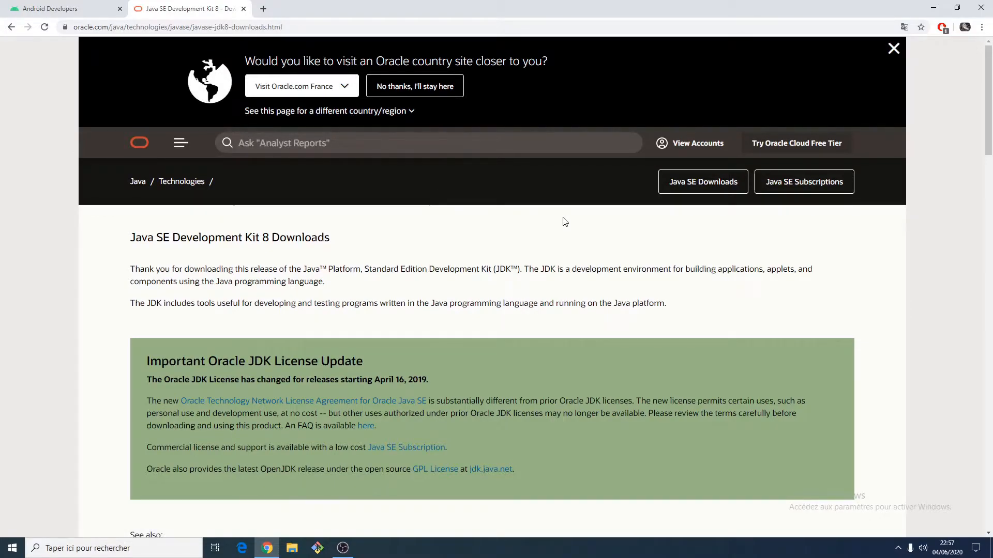
# - Review the Java SE Development Kit 8u251 download table and the packages offered for Linux, macOS, Solaris and Windows
pyautogui.moveTo(172, 237); pyautogui.dragTo(265, 238)
pyautogui.click(261, 237)
pyautogui.scroll(-2, 484, 256)
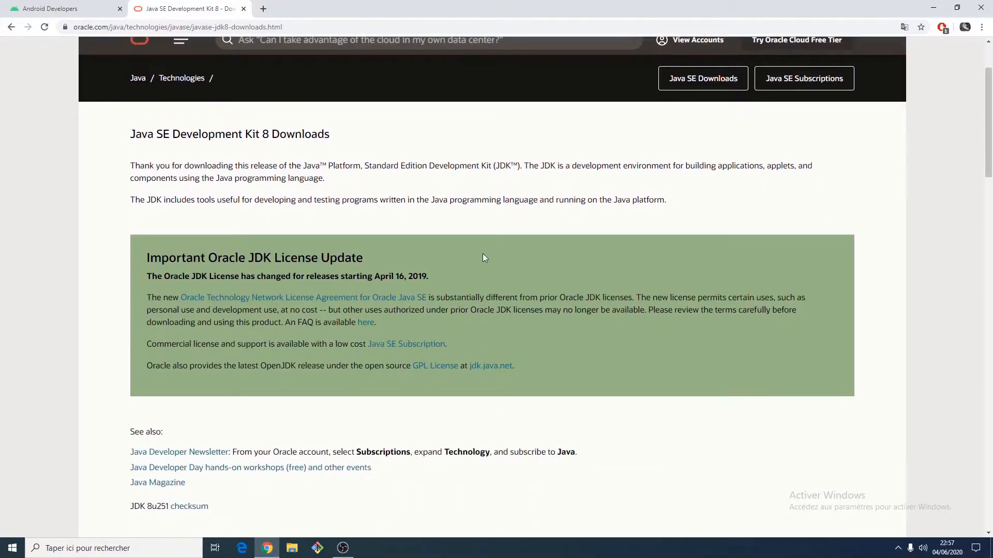
pyautogui.scroll(-1, 484, 257)
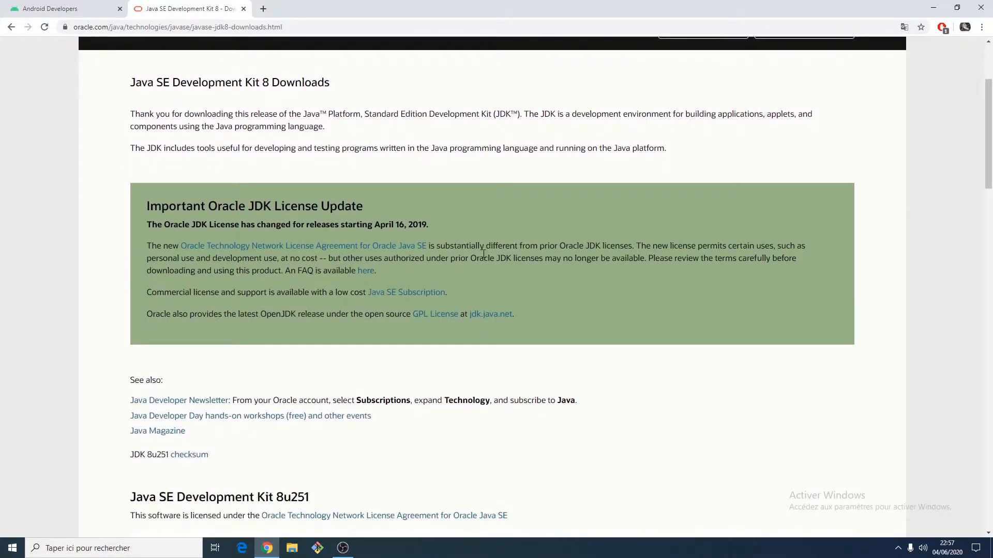
pyautogui.scroll(-4, 483, 254)
pyautogui.scroll(-2, 484, 256)
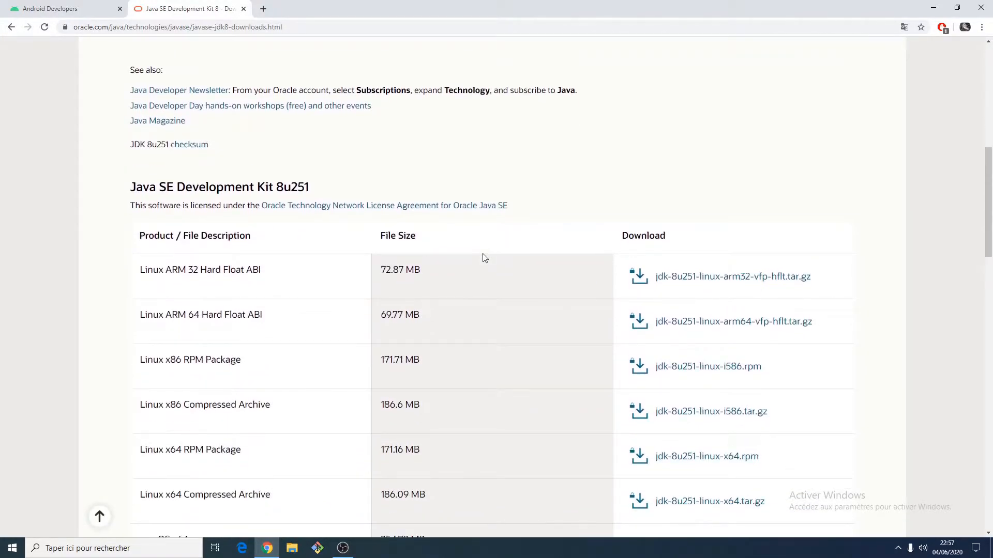
pyautogui.scroll(-4, 484, 258)
pyautogui.scroll(2, 484, 257)
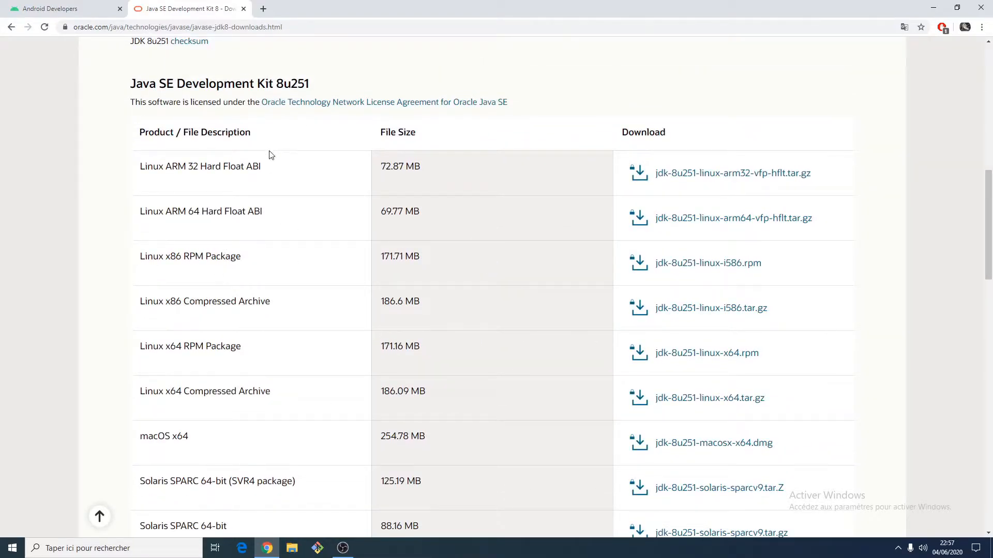
pyautogui.moveTo(133, 83); pyautogui.dragTo(311, 84)
pyautogui.click(300, 83)
pyautogui.moveTo(140, 166); pyautogui.dragTo(177, 277)
pyautogui.scroll(-6, 186, 310)
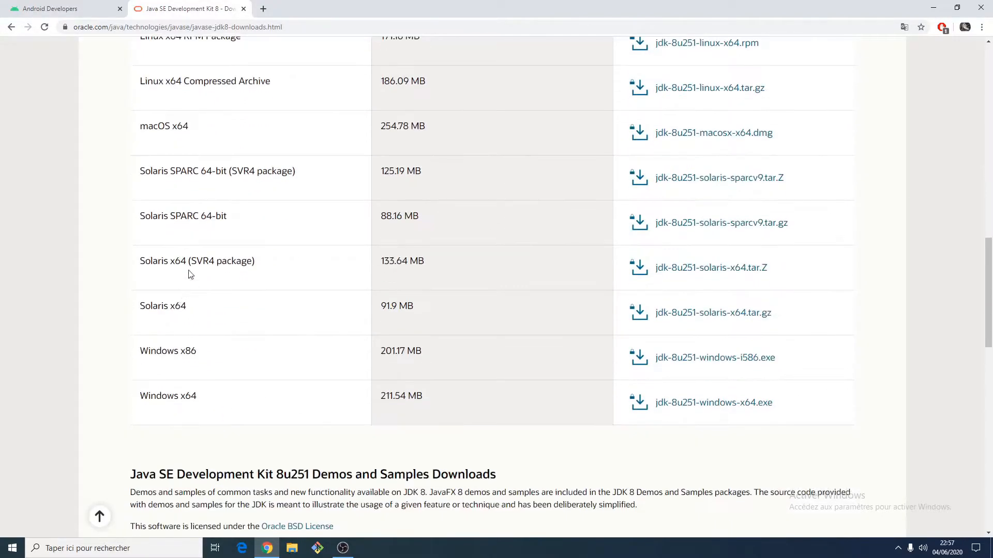
pyautogui.scroll(-3, 192, 245)
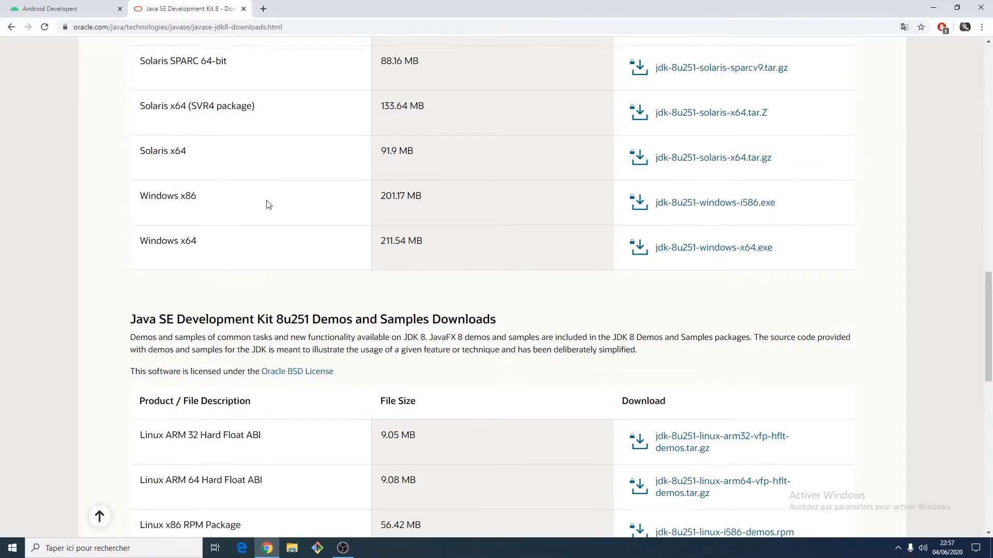
pyautogui.scroll(3, 208, 163)
pyautogui.moveTo(180, 133); pyautogui.dragTo(217, 136)
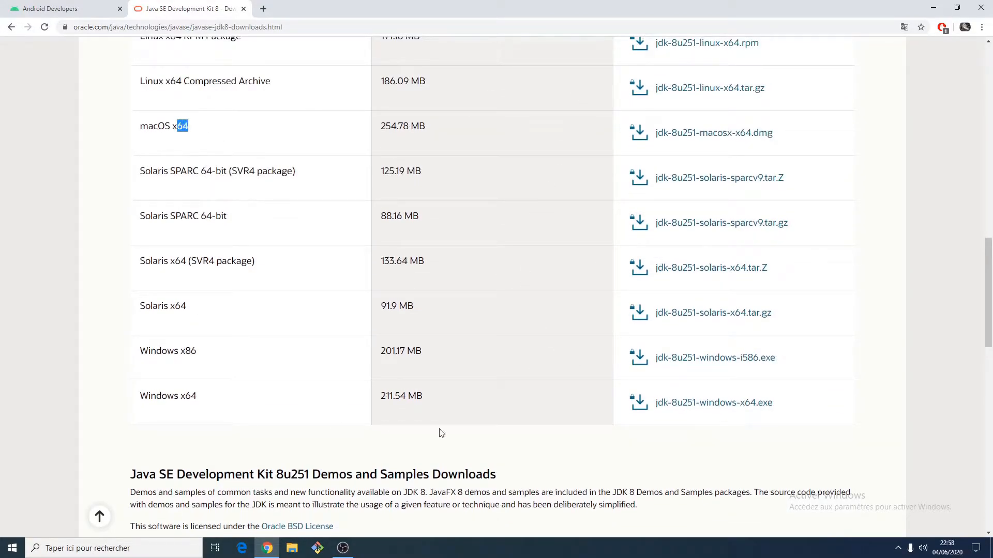
# - Request the Windows x64 package jdk-8u251-windows-x64.exe, accepting the Oracle license agreement, and proceed to the Oracle sign-in page
pyautogui.click(719, 403)
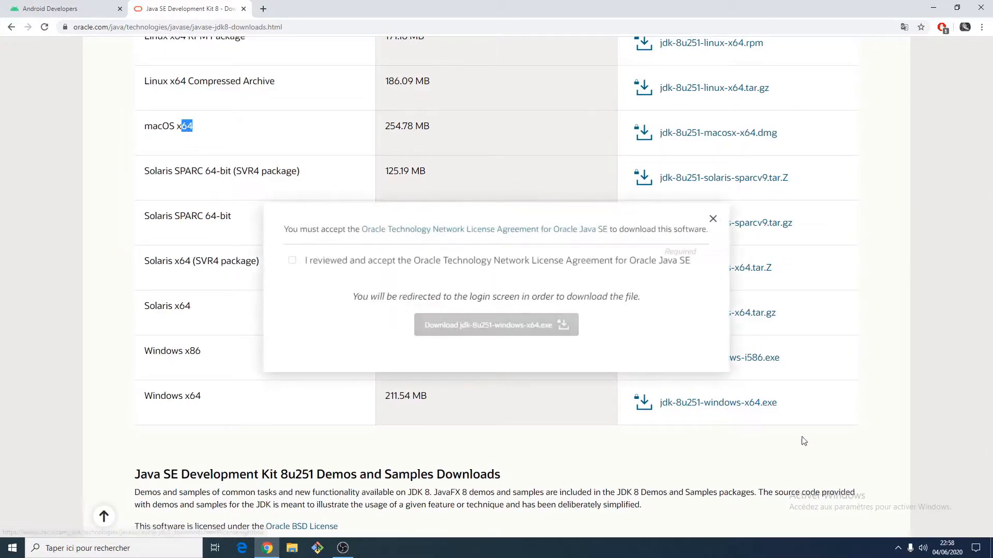
pyautogui.click(292, 262)
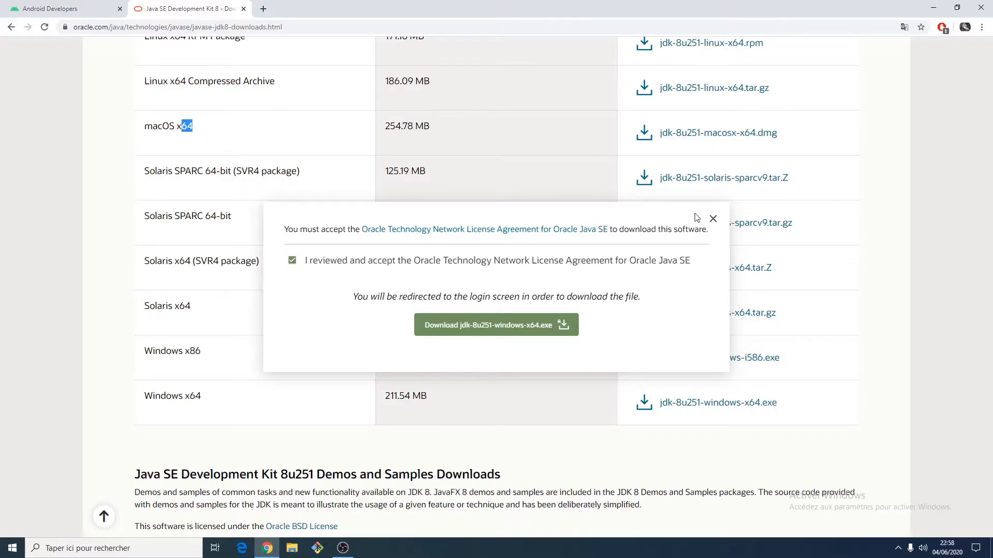
pyautogui.click(714, 219)
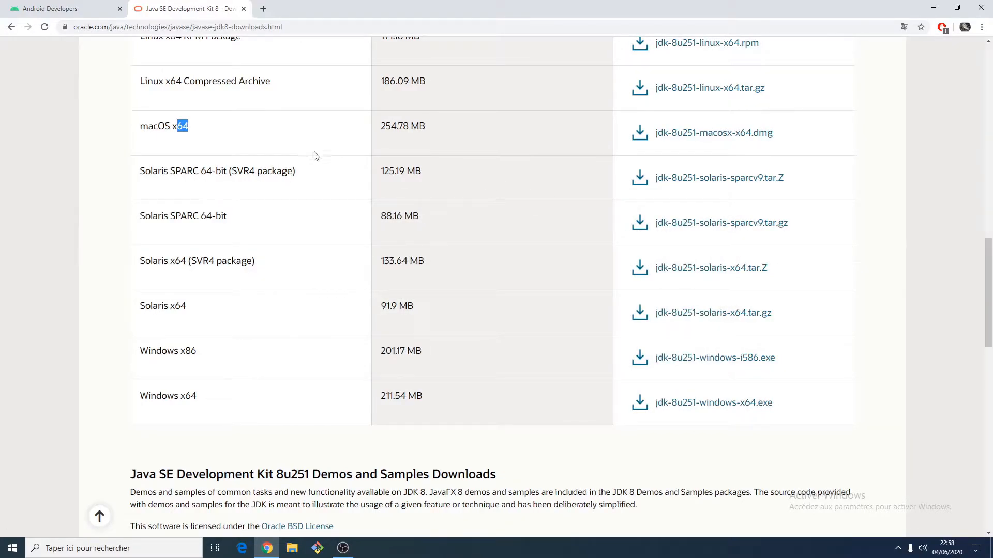
pyautogui.doubleClick(143, 261)
pyautogui.click(168, 261)
pyautogui.click(720, 404)
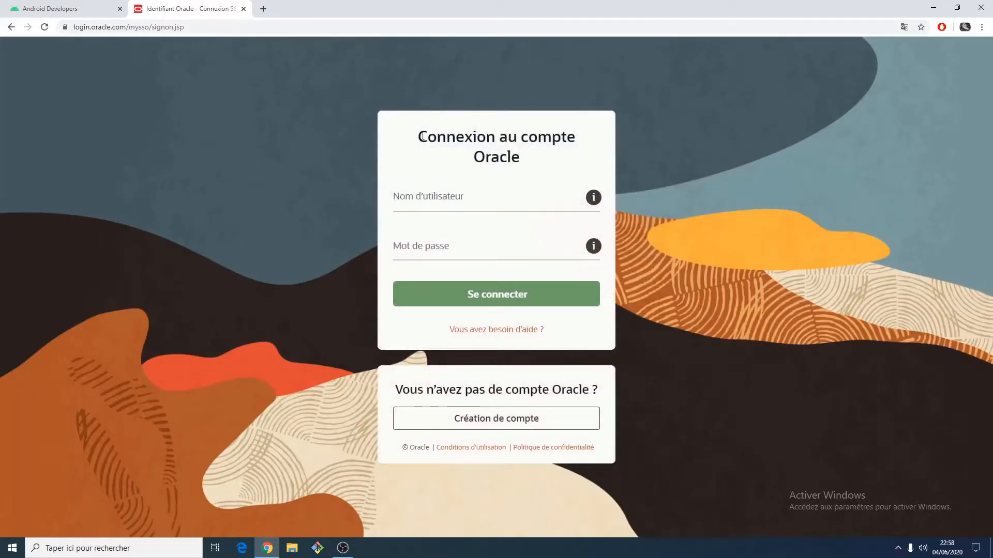
pyautogui.moveTo(415, 139); pyautogui.dragTo(532, 162)
pyautogui.click(526, 158)
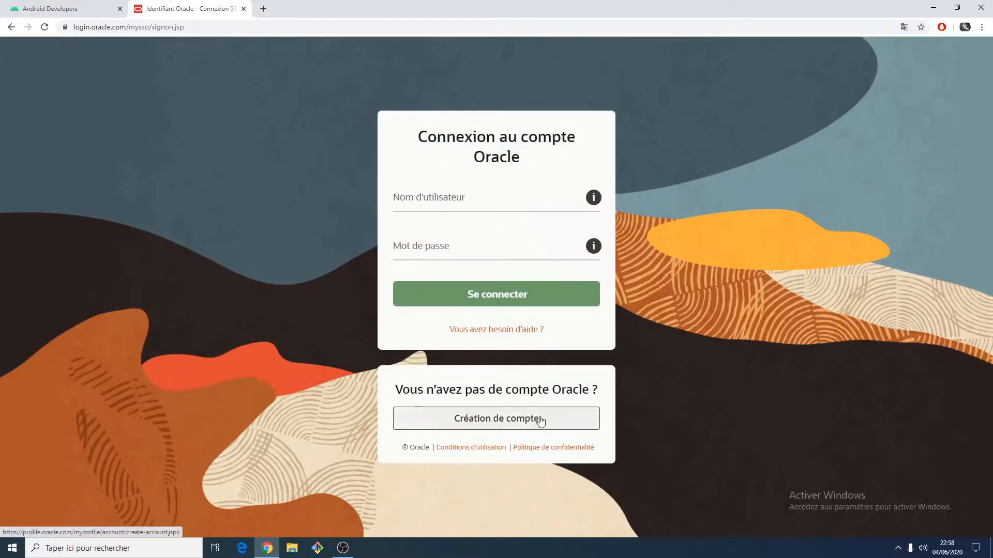
# - Switch to File Explorer, try to run jdk-8u251-windows-x64.exe from the downloads folder, and minimize the folder window
pyautogui.click(292, 548)
pyautogui.click(347, 134)
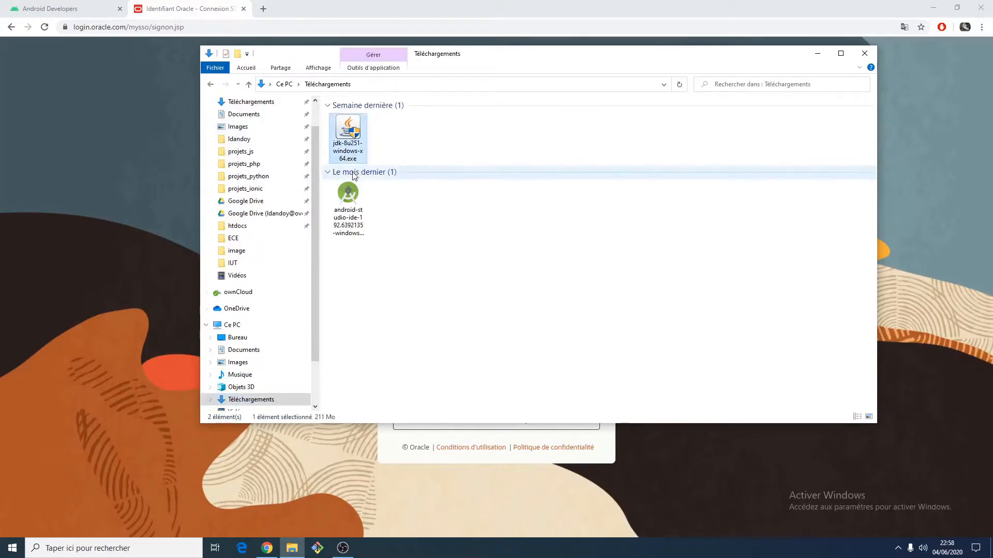
pyautogui.doubleClick(353, 137)
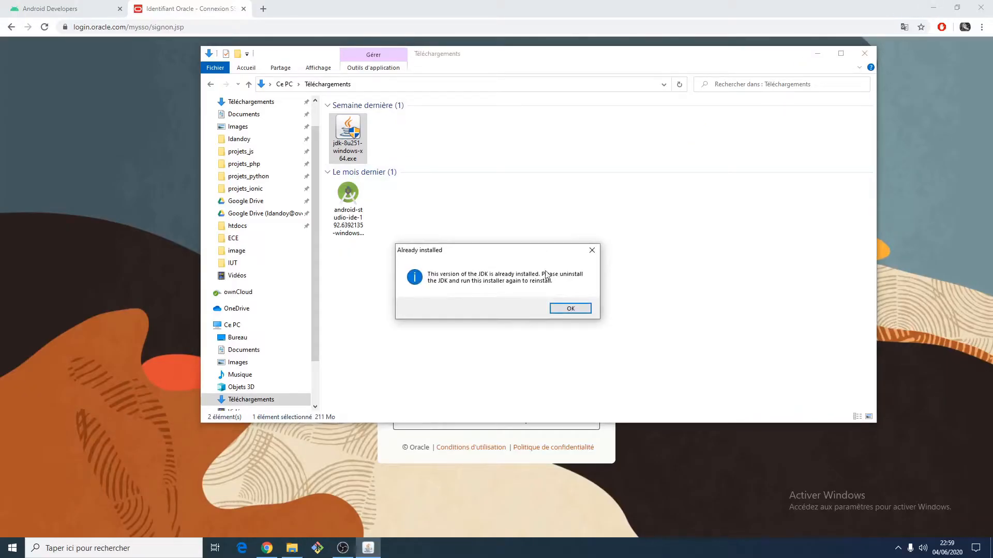
pyautogui.click(579, 310)
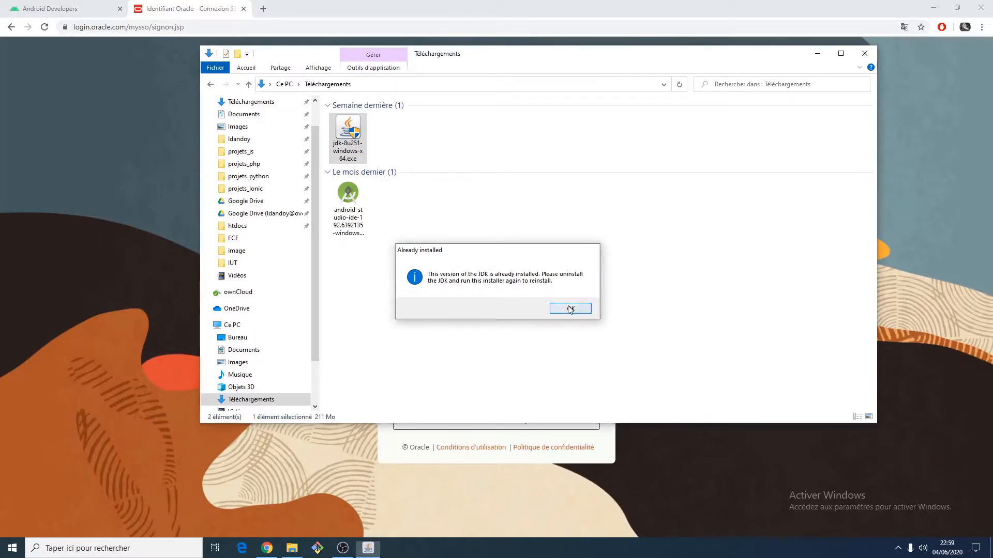
pyautogui.click(817, 54)
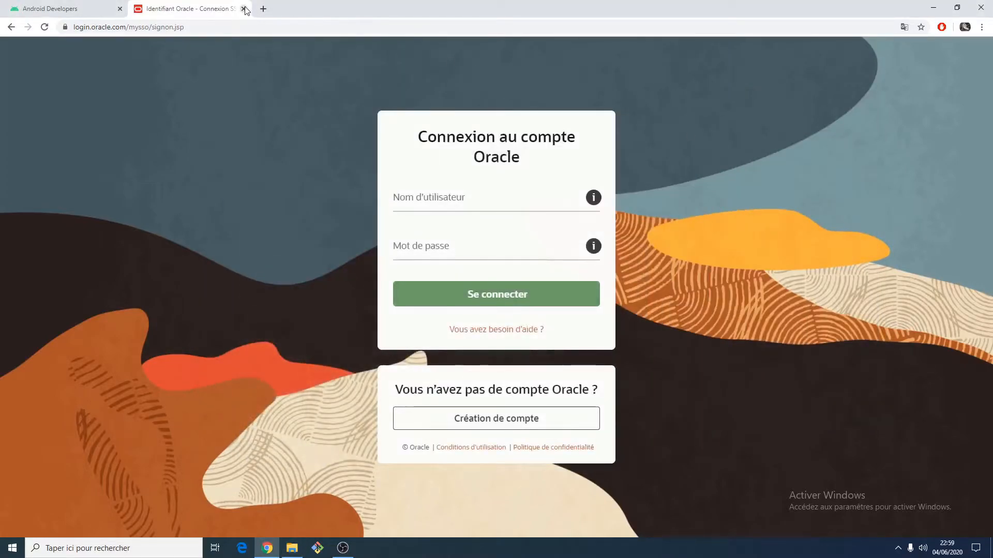
# - Search Windows for "path", open the environment variables, and check the ANDROID_HOME and ANDROID_SDK_ROOT system variables
pyautogui.click(13, 548)
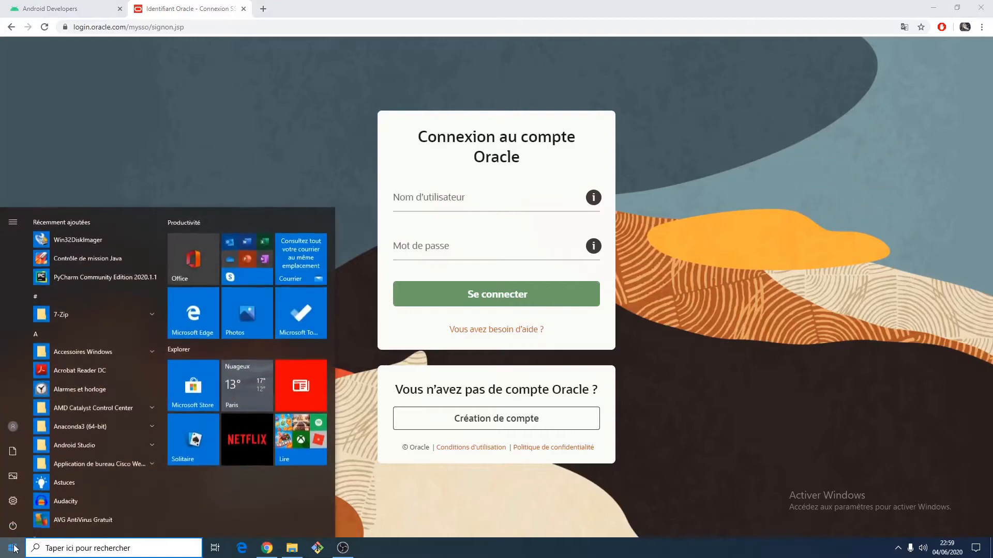
pyautogui.write('path')
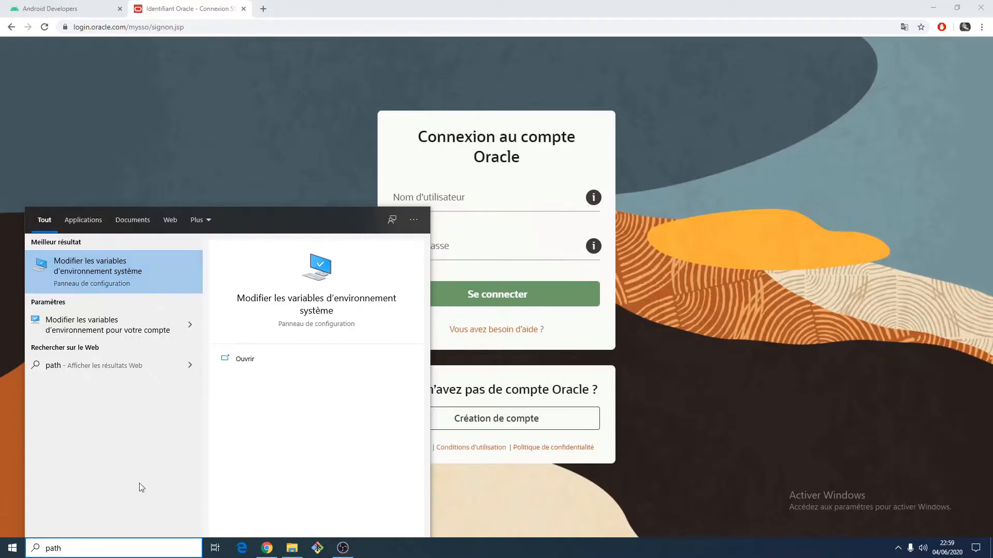
pyautogui.click(119, 260)
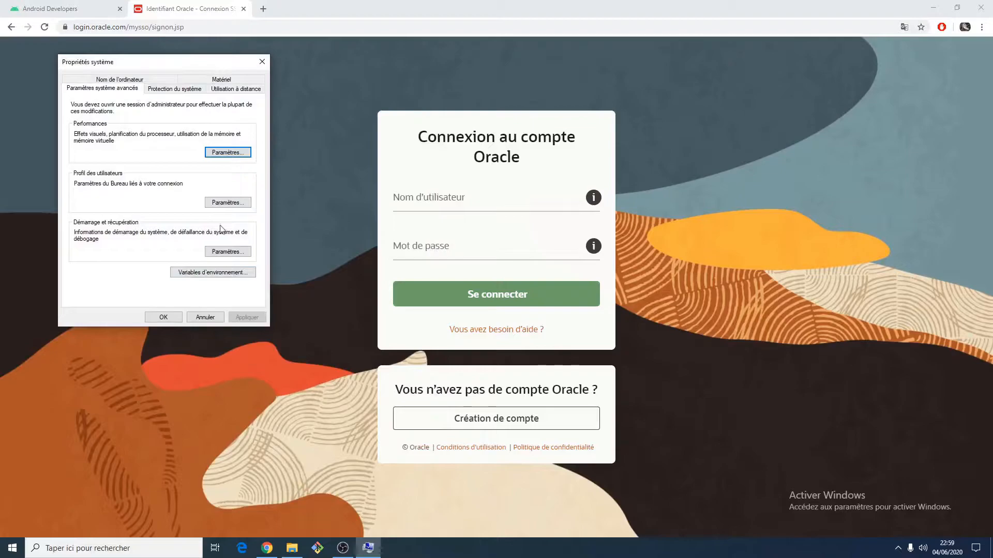
pyautogui.click(217, 274)
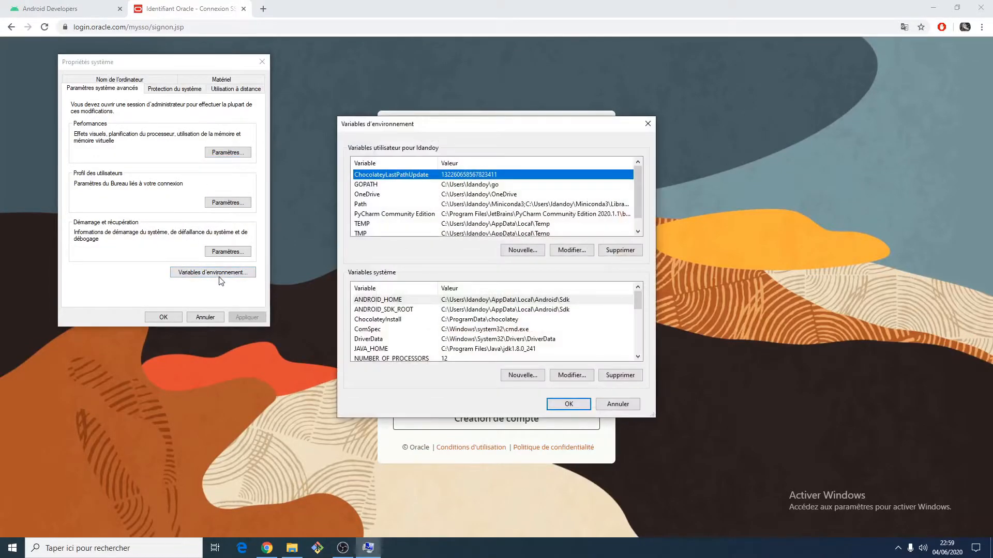
pyautogui.click(381, 302)
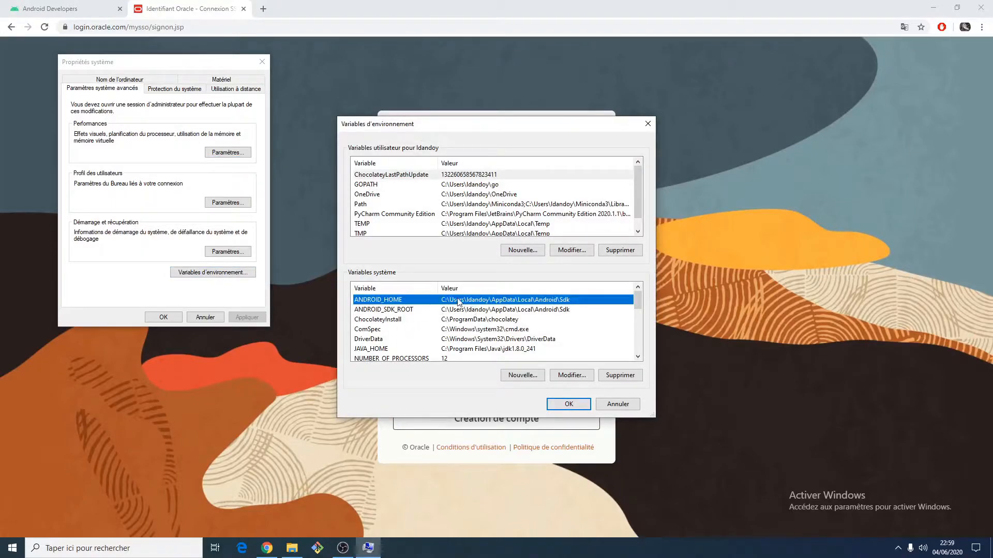
pyautogui.click(369, 311)
pyautogui.click(375, 300)
pyautogui.click(378, 310)
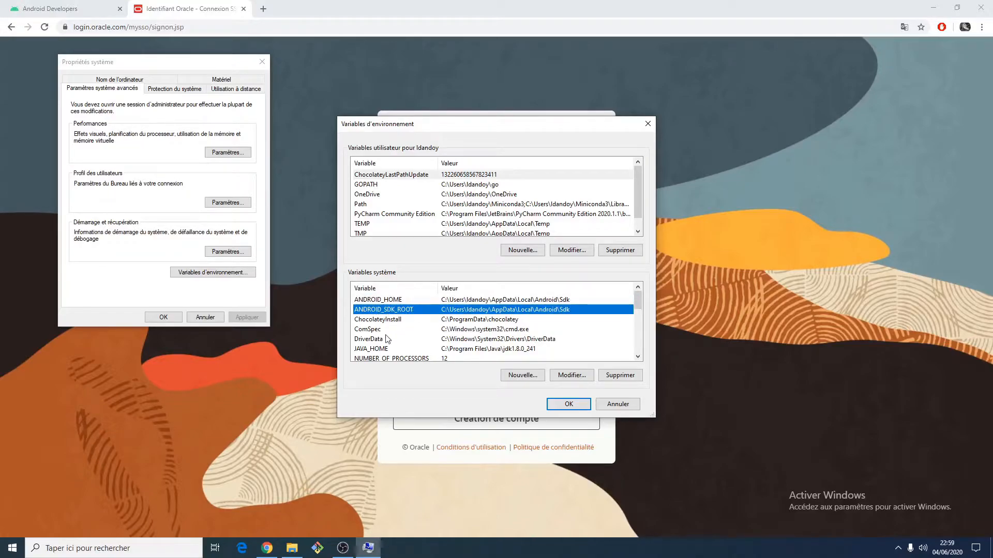
# - Open the JAVA_HOME system variable for editing and browse its directory down to the local disk C:
pyautogui.click(373, 350)
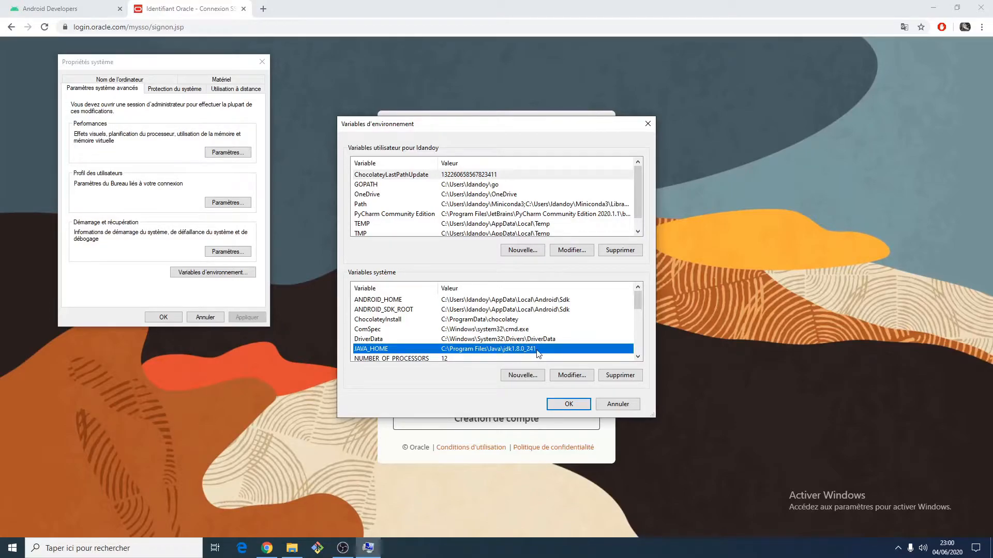
pyautogui.click(568, 379)
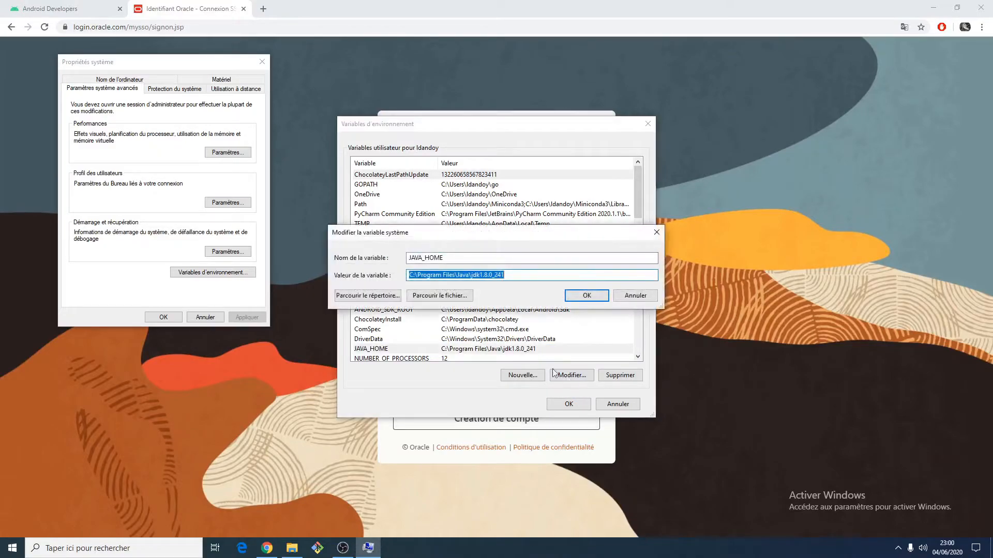
pyautogui.click(391, 298)
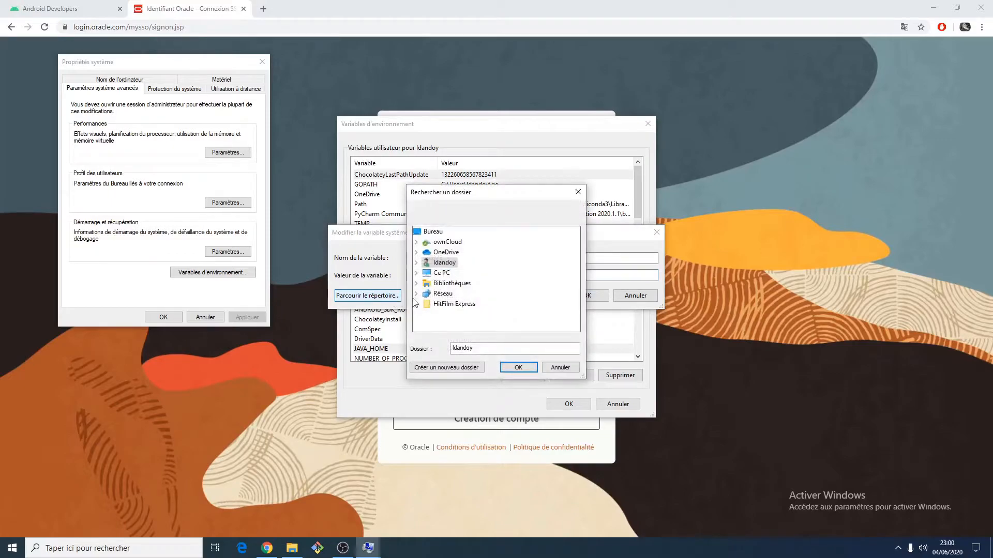
pyautogui.moveTo(468, 192); pyautogui.dragTo(618, 111)
pyautogui.click(567, 192)
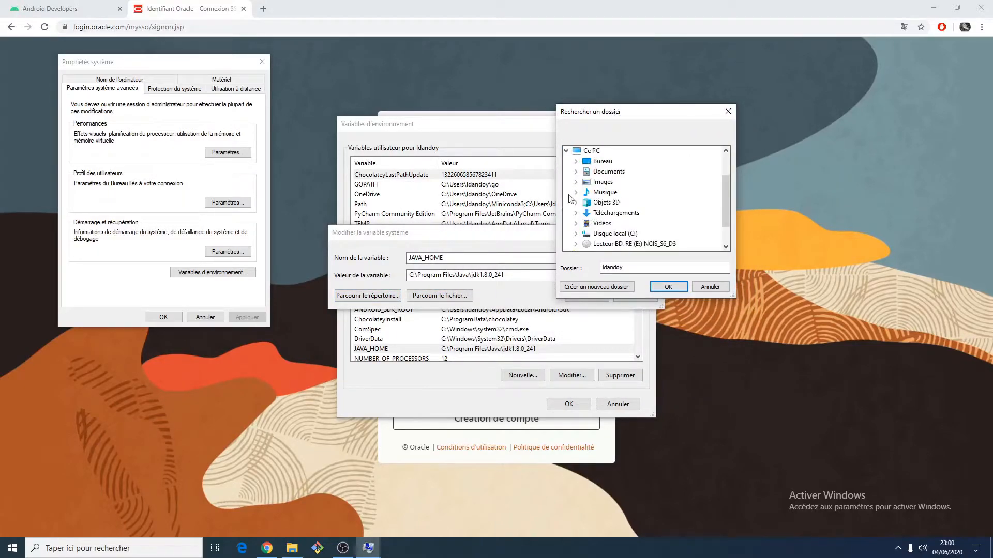
pyautogui.scroll(-1, 601, 227)
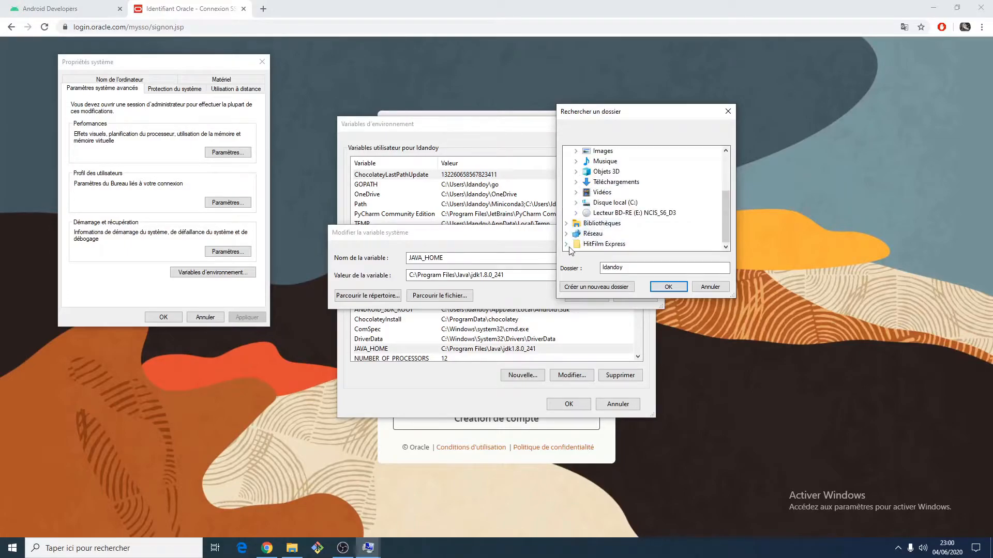
pyautogui.click(576, 202)
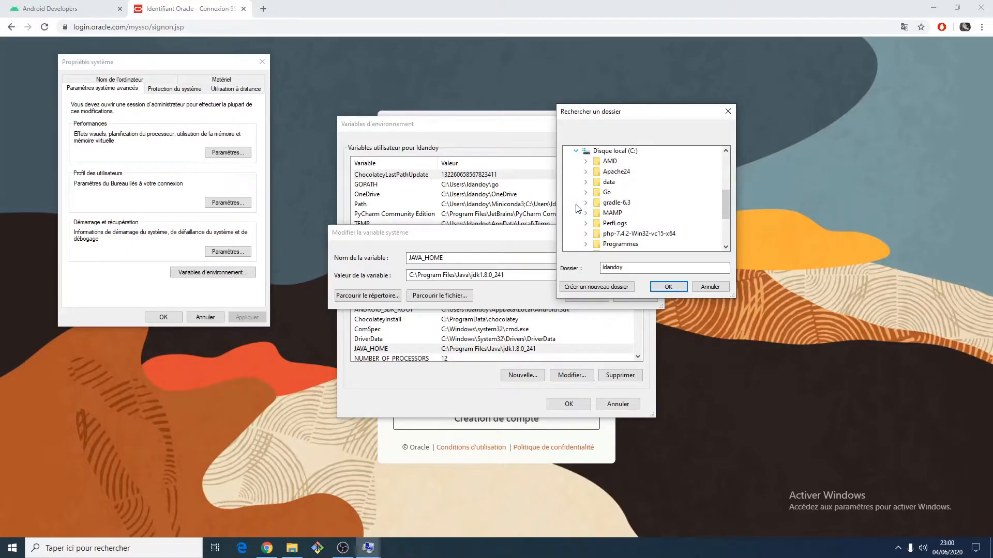
pyautogui.scroll(-2, 585, 215)
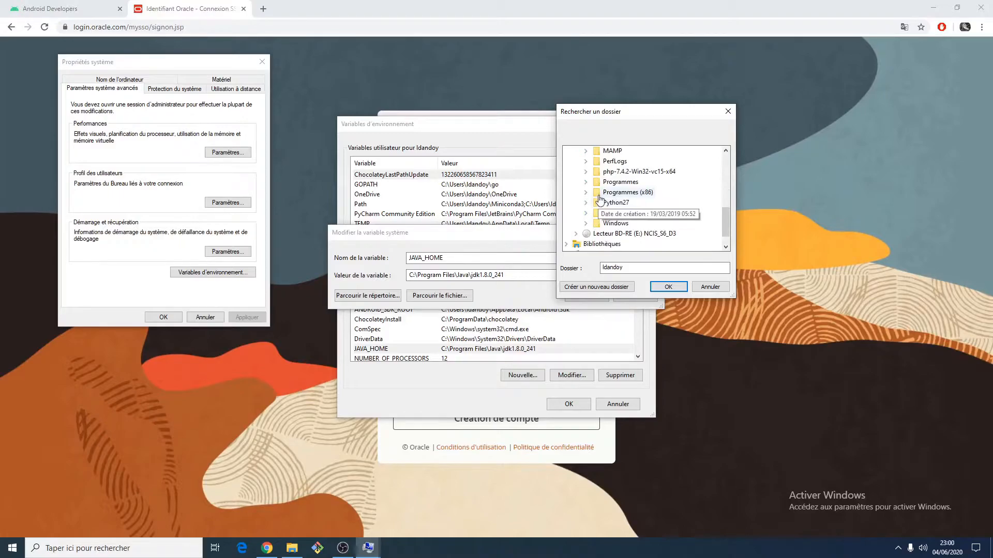
pyautogui.click(586, 192)
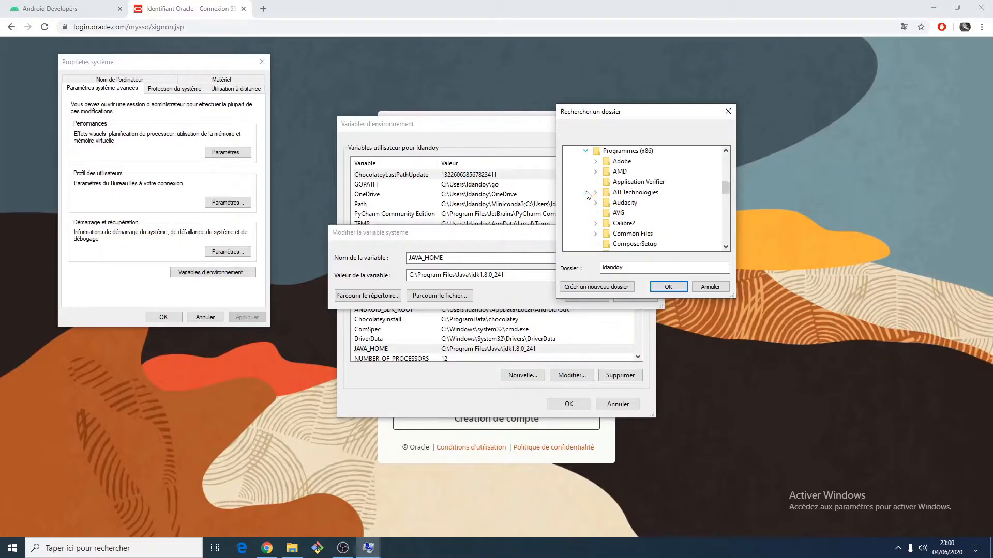
pyautogui.scroll(-6, 586, 195)
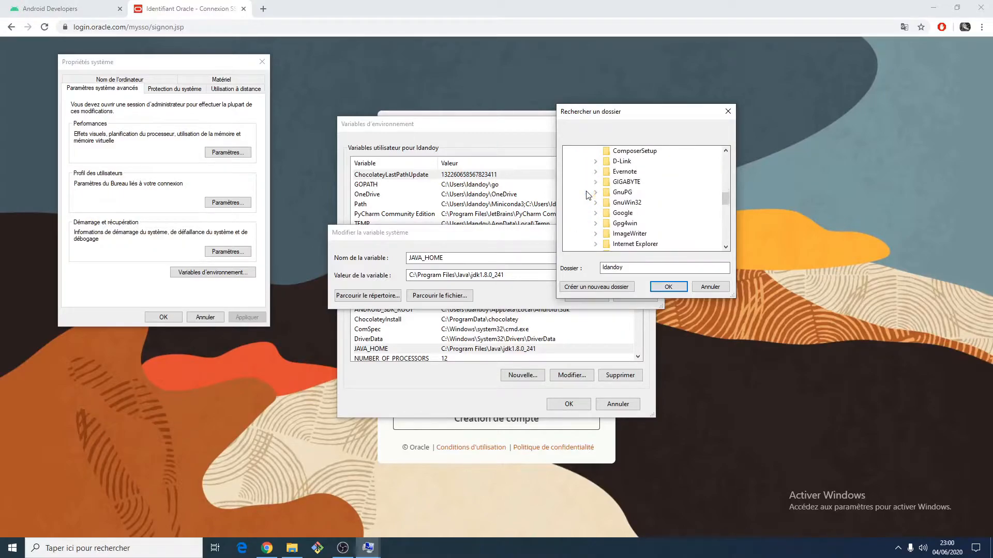
pyautogui.scroll(-2, 586, 195)
pyautogui.scroll(8, 586, 195)
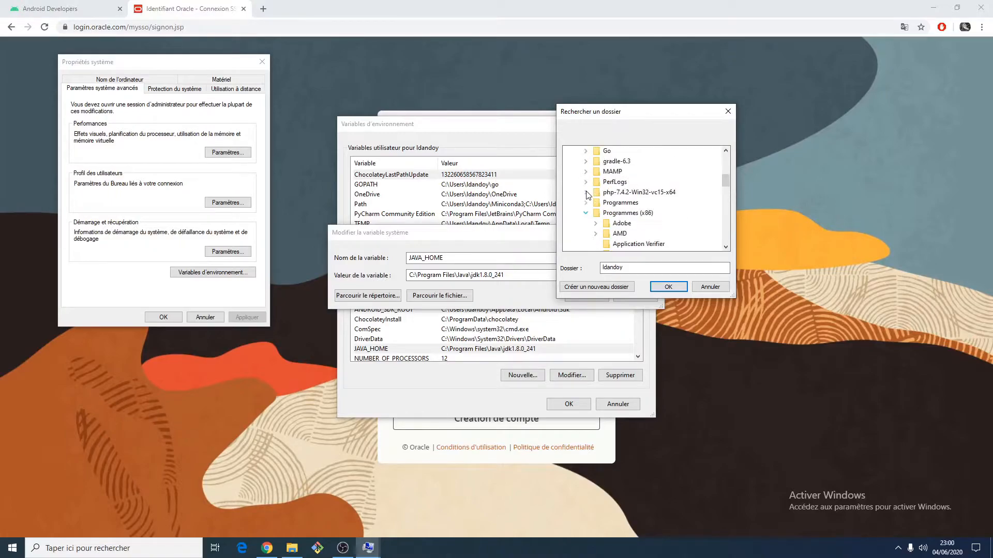
# - Set the JAVA_HOME value to the jdk1.8.0_251 folder in C:\Program Files\Java
pyautogui.scroll(-4, 587, 219)
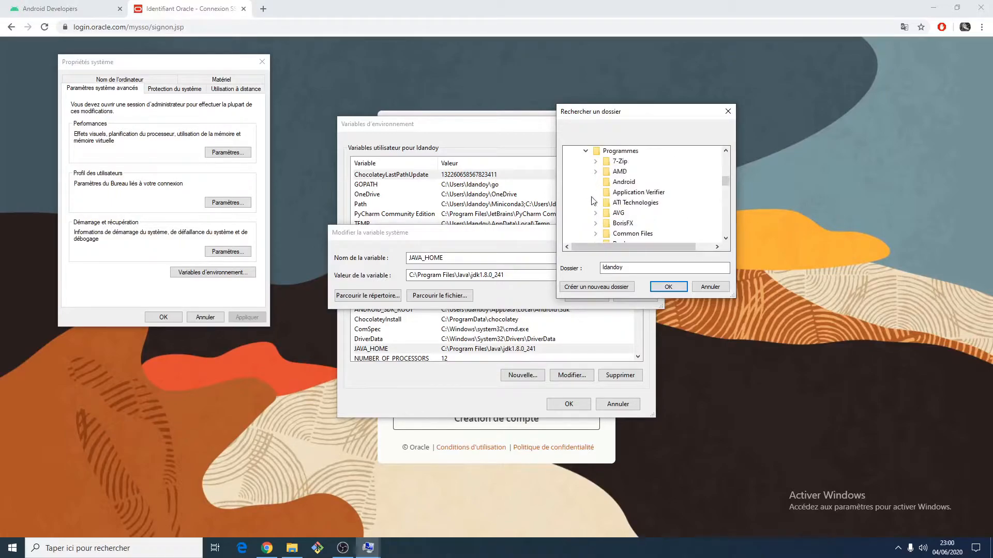
pyautogui.scroll(-3, 597, 198)
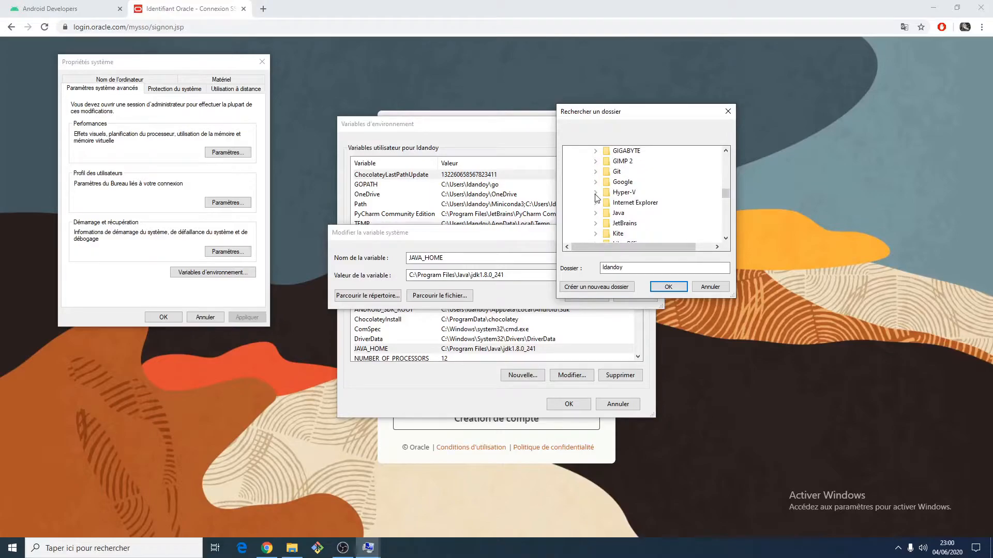
pyautogui.scroll(-1, 597, 197)
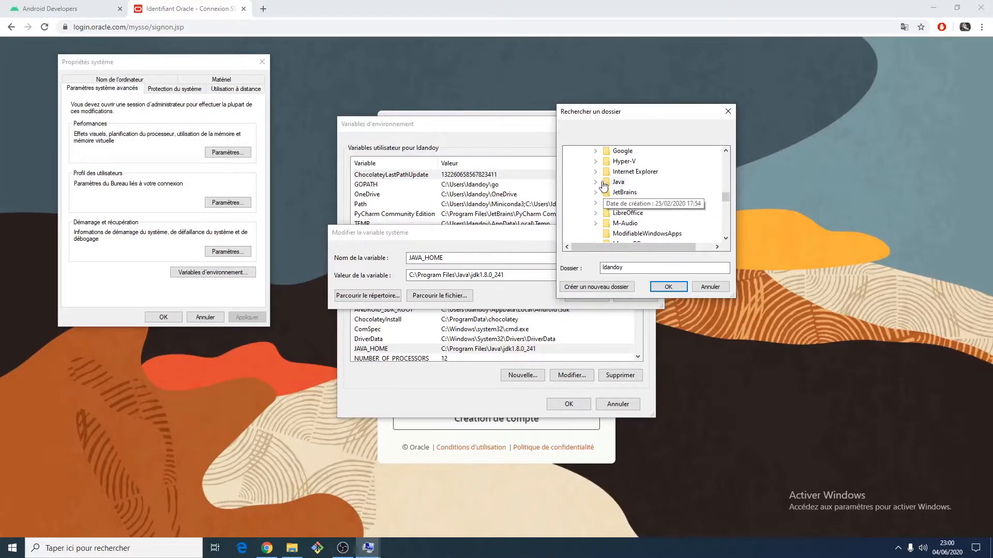
pyautogui.click(597, 184)
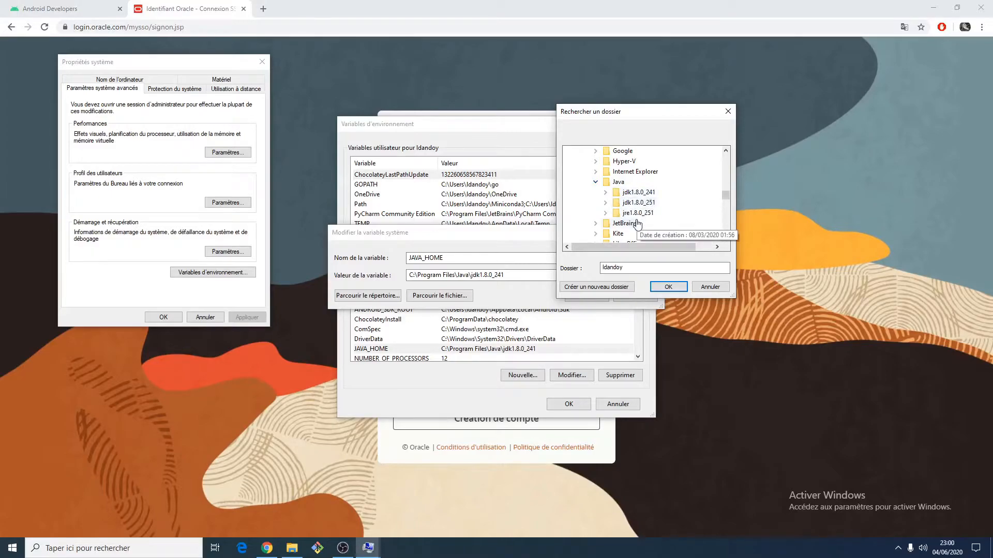
pyautogui.doubleClick(636, 203)
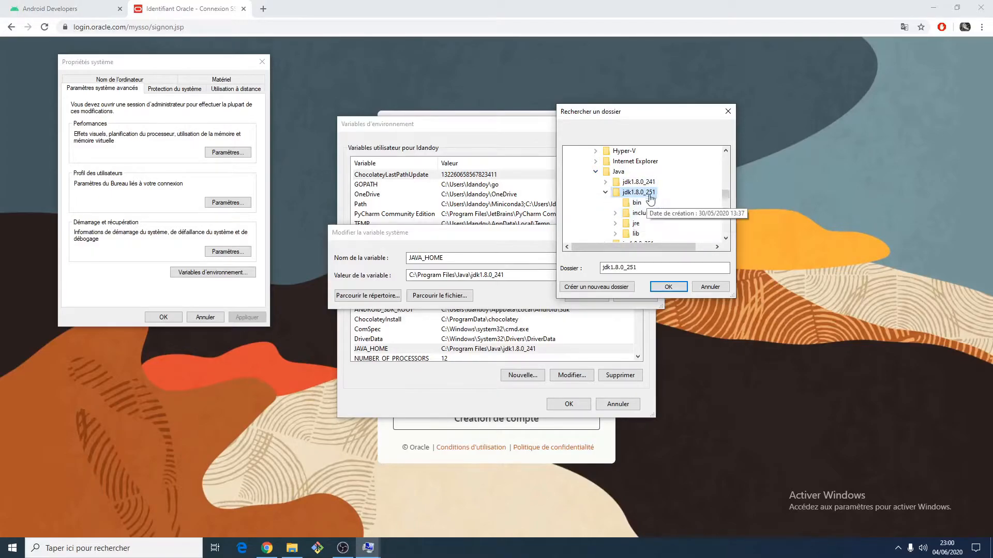
pyautogui.scroll(-1, 644, 190)
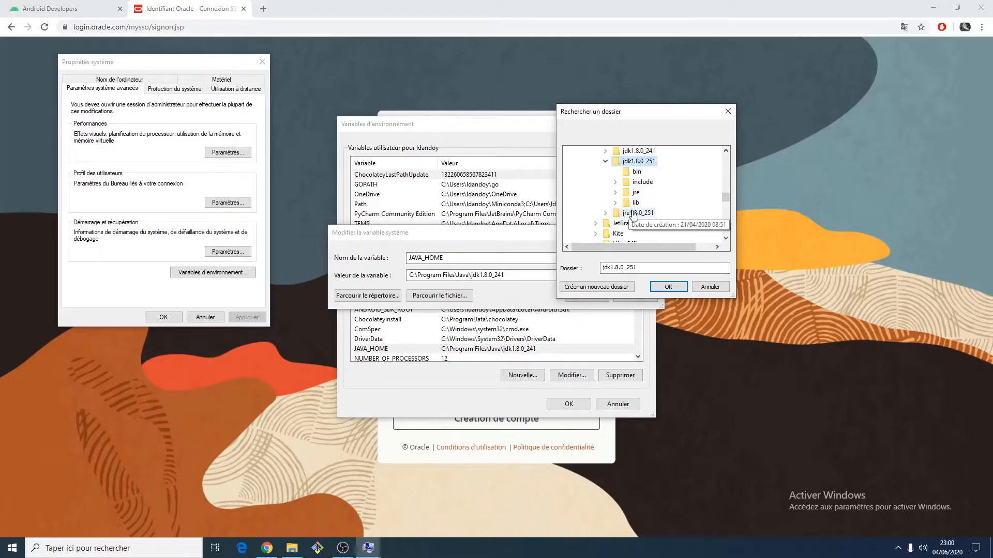
pyautogui.click(668, 286)
pyautogui.click(586, 295)
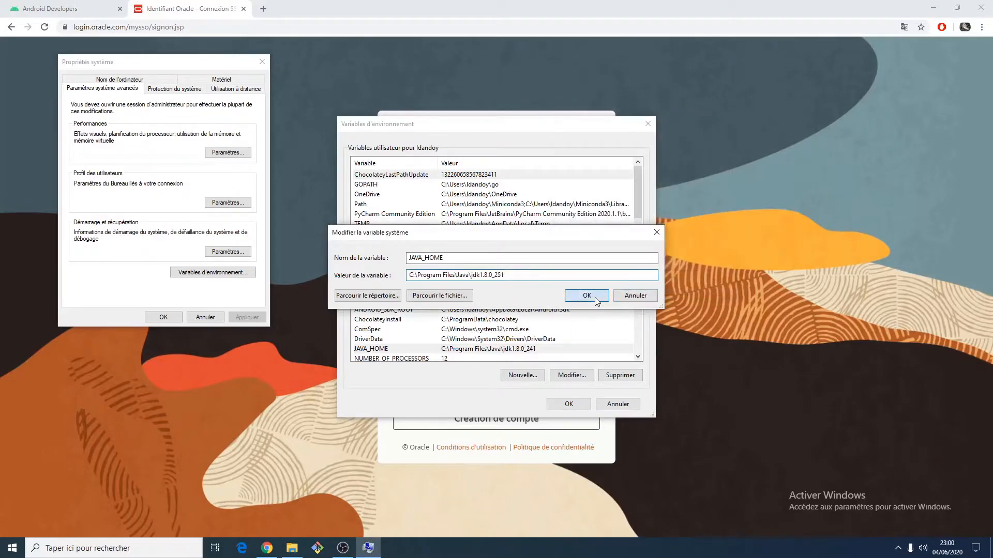
# - Examine the folder entries of the system Path variable, then close the environment variables and system properties without saving
pyautogui.scroll(-1, 442, 348)
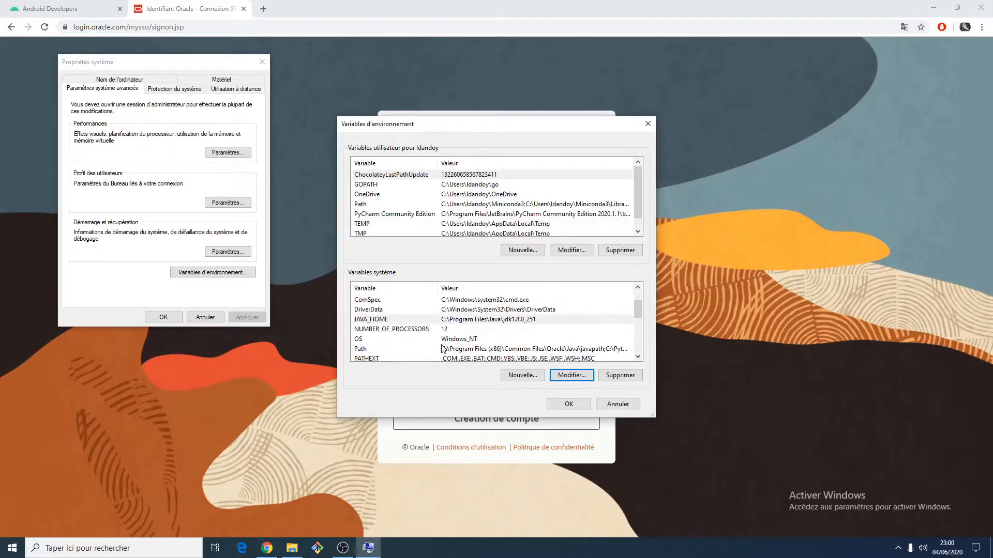
pyautogui.click(507, 349)
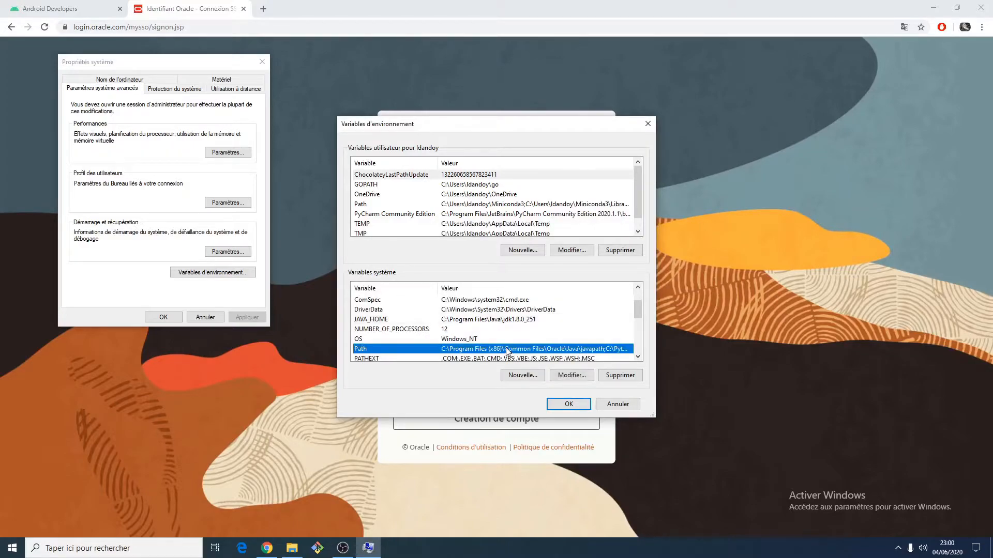
pyautogui.click(573, 375)
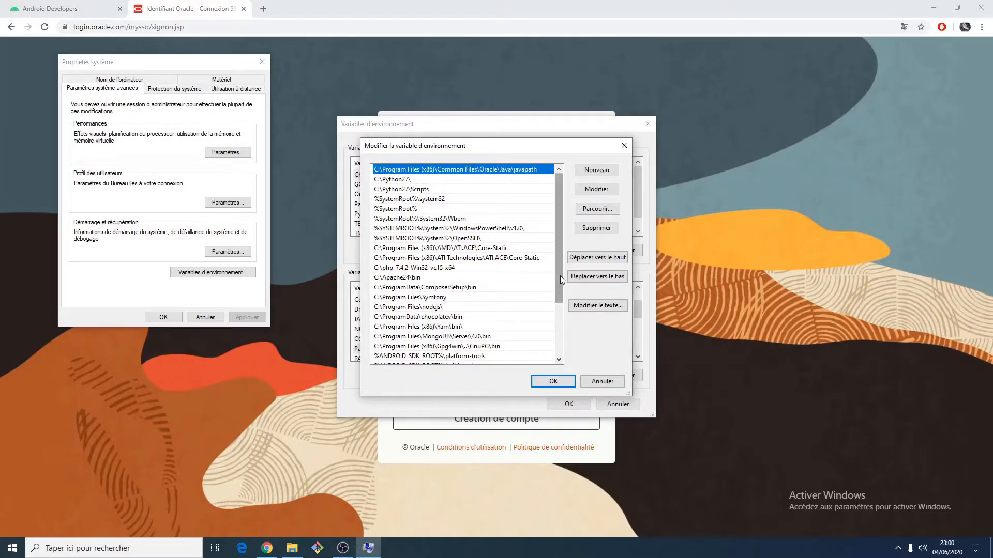
pyautogui.moveTo(557, 276); pyautogui.dragTo(560, 339)
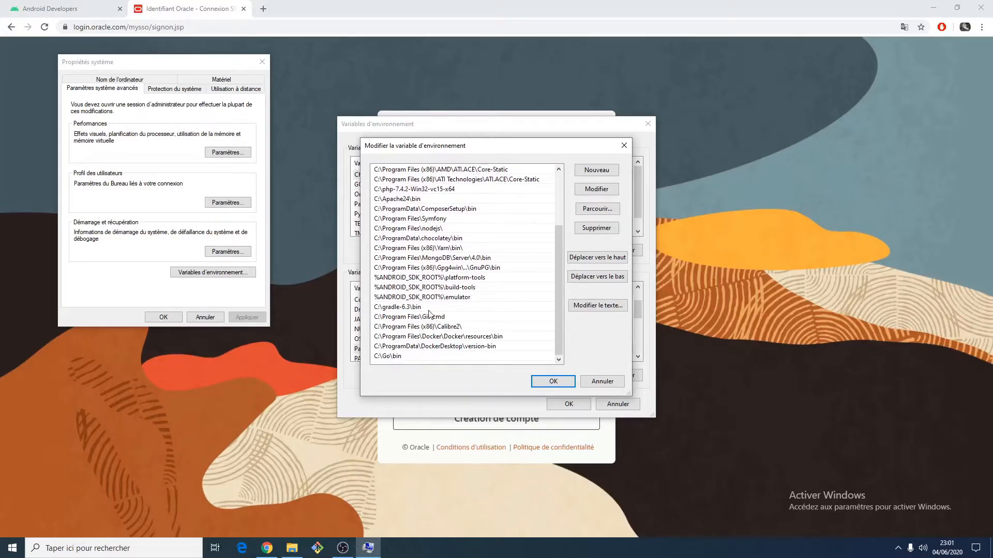
pyautogui.press('Home')
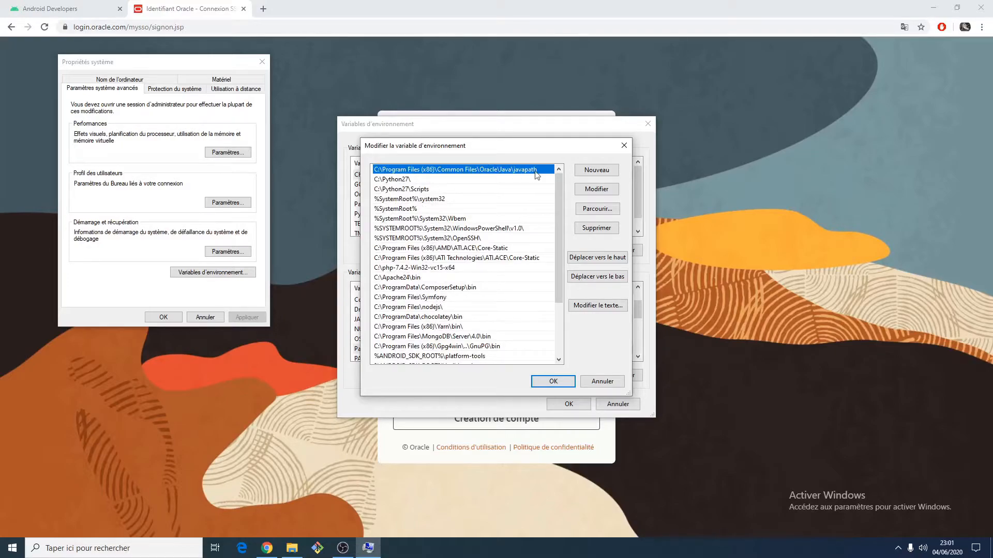
pyautogui.click(603, 382)
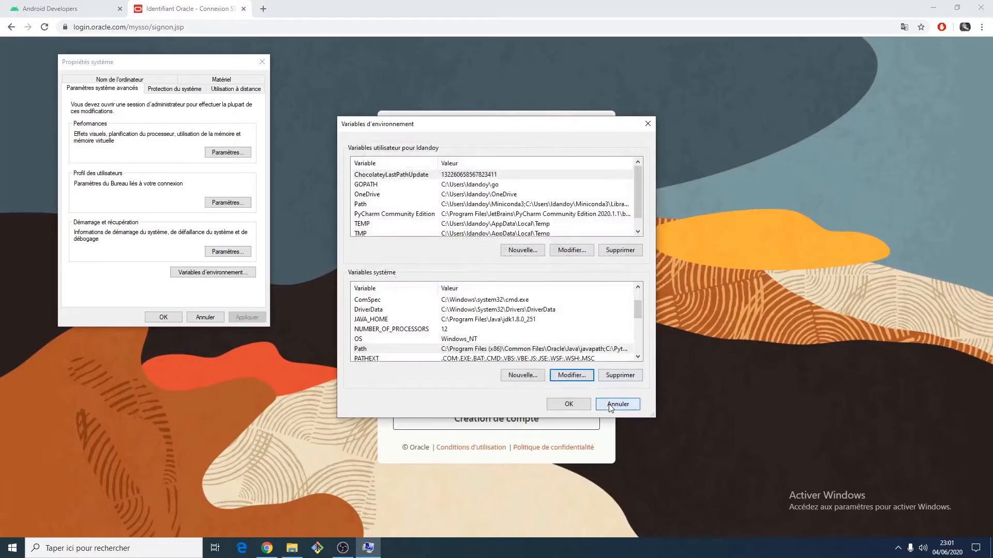
pyautogui.click(611, 407)
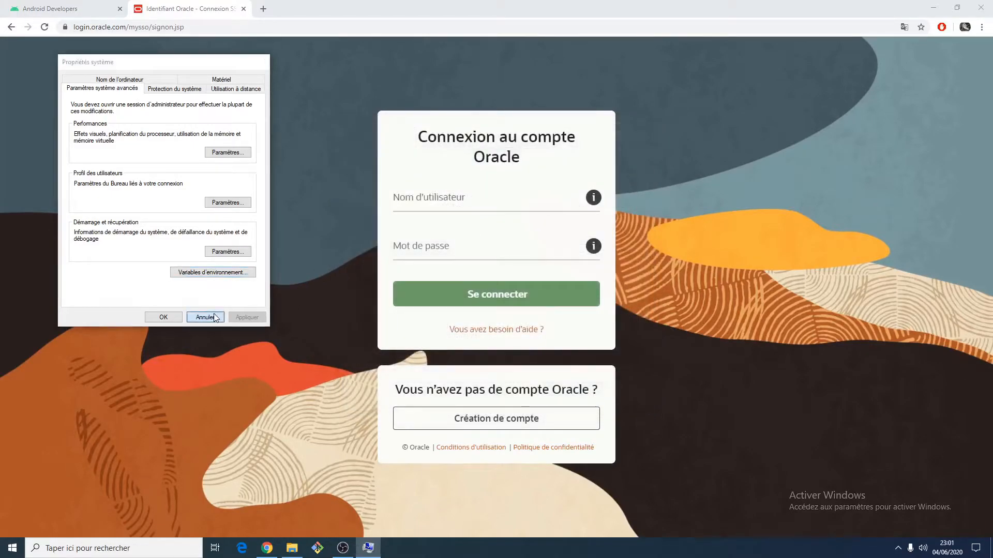
pyautogui.click(206, 317)
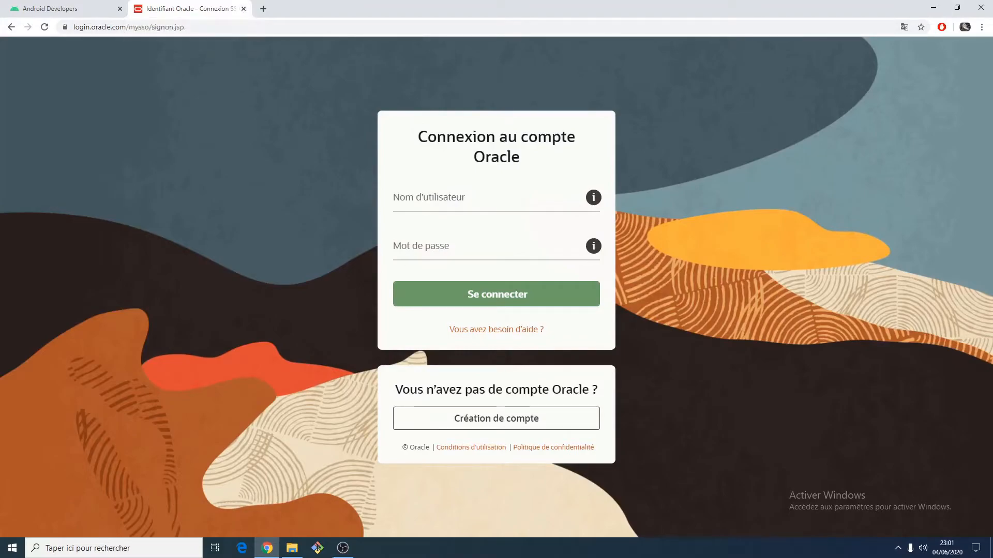
# - Switch to Git Bash, run java -version to check the installed Java version, and close the terminal
pyautogui.click(318, 548)
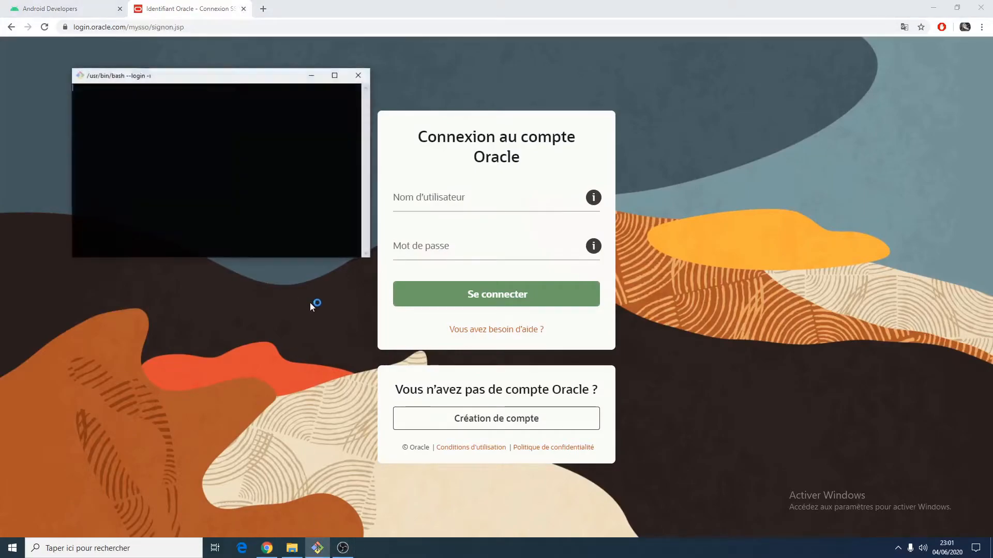
pyautogui.moveTo(206, 77); pyautogui.dragTo(409, 220)
pyautogui.write('java -version')
pyautogui.press('Return')
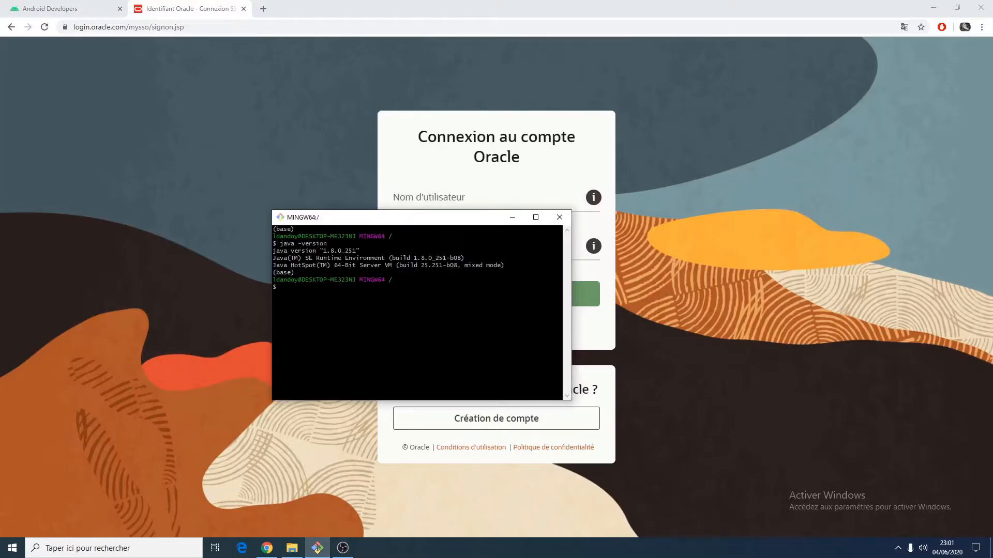
pyautogui.moveTo(338, 251)
pyautogui.mouseDown()
pyautogui.moveTo(563, 251)
pyautogui.moveTo(357, 251)
pyautogui.mouseUp()
pyautogui.click(355, 252)
pyautogui.click(357, 252)
pyautogui.click(559, 217)
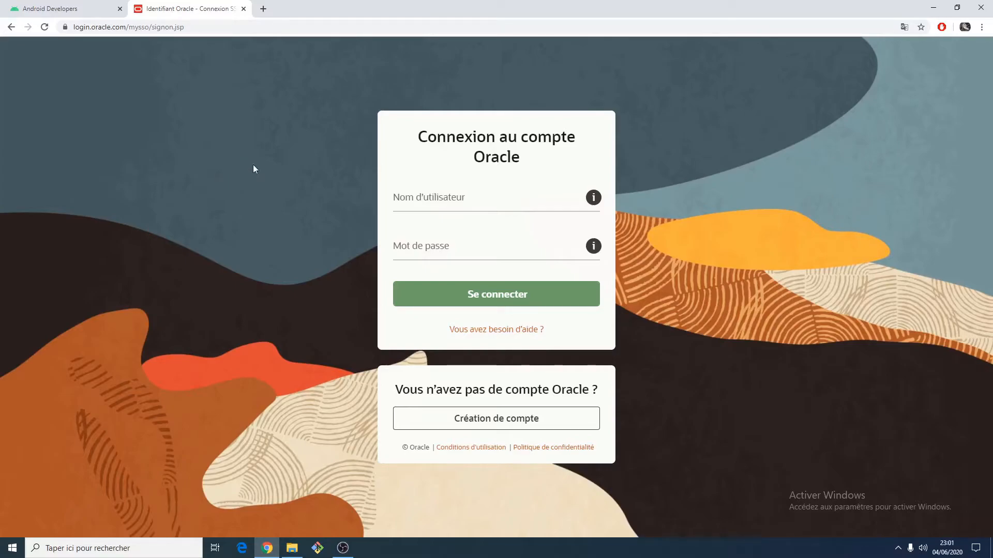
# - Close the Oracle sign-in page and go to the Android Studio page on the Android Developers site
pyautogui.click(244, 9)
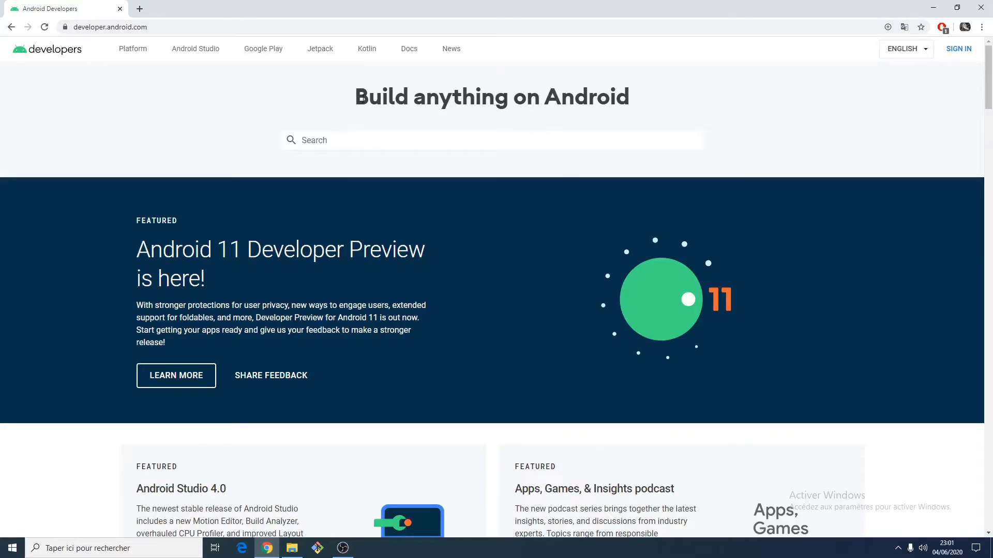
pyautogui.moveTo(375, 97); pyautogui.dragTo(622, 82)
pyautogui.click(602, 92)
pyautogui.click(196, 49)
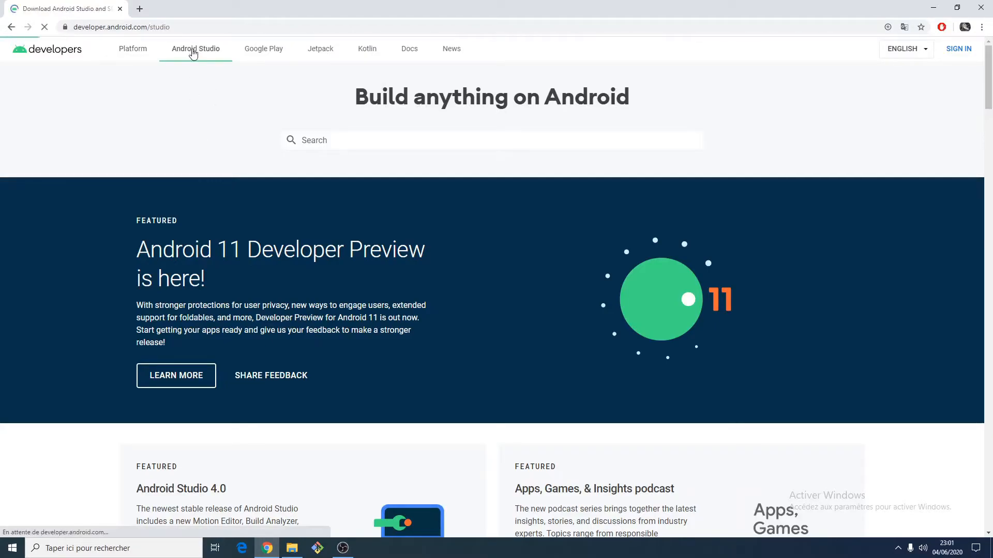
# - Check the version and platform of the offered Android Studio download and open the table of download options
pyautogui.scroll(-6, 294, 181)
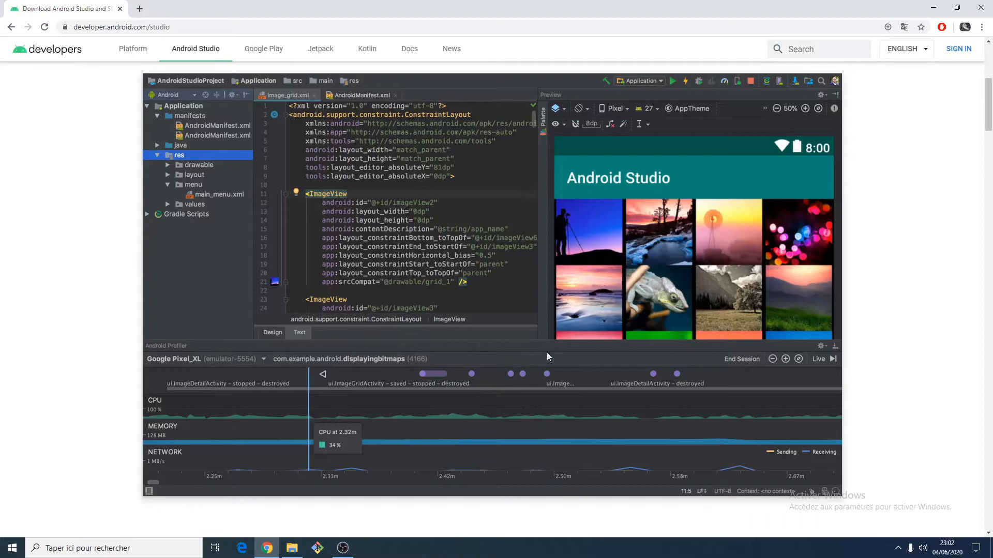
pyautogui.scroll(6, 543, 357)
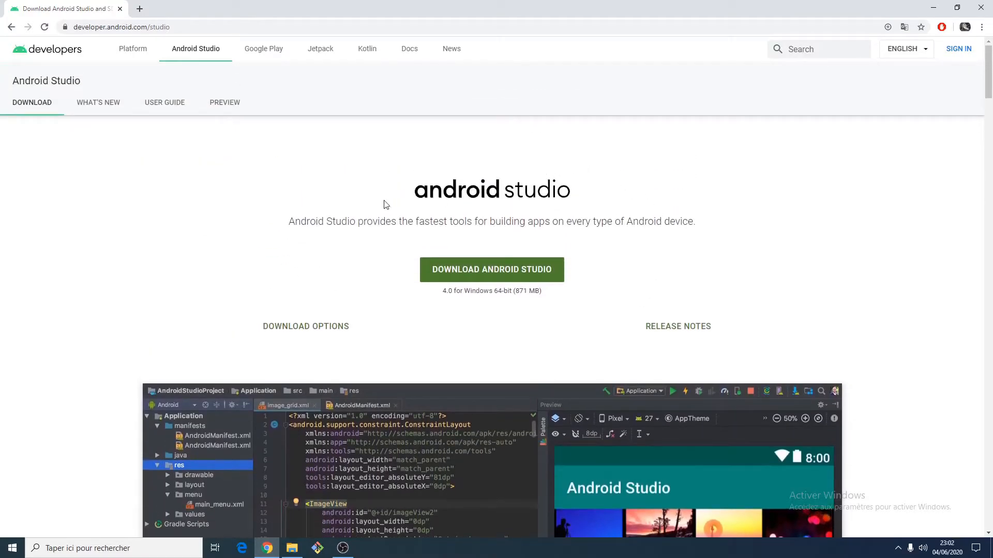
pyautogui.moveTo(445, 291); pyautogui.dragTo(545, 290)
pyautogui.click(532, 291)
pyautogui.moveTo(468, 291); pyautogui.dragTo(513, 291)
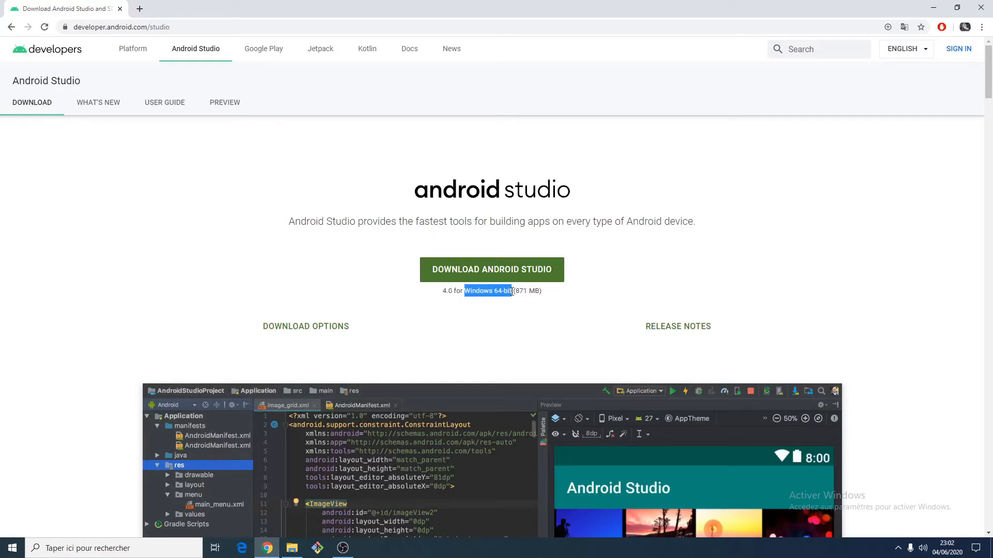
pyautogui.click(512, 291)
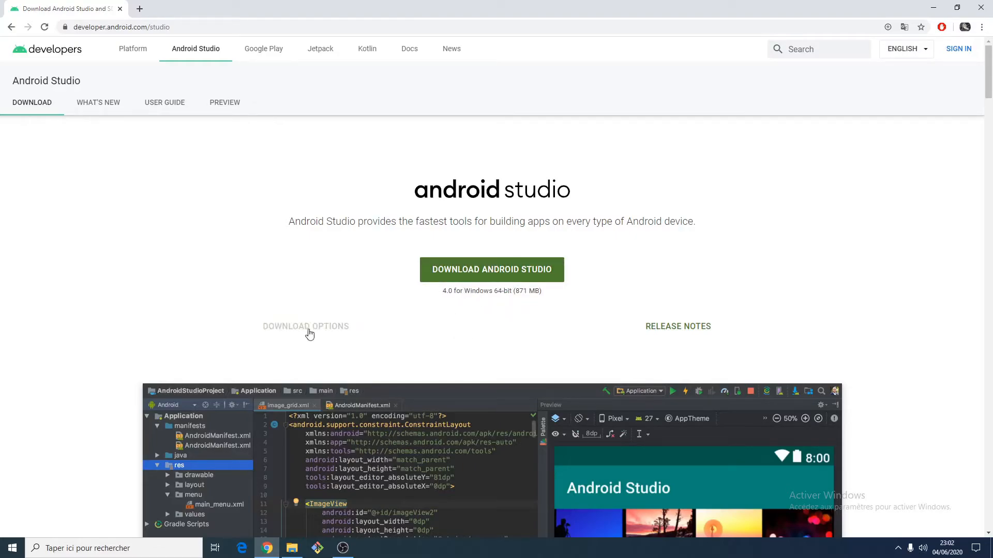
pyautogui.click(288, 329)
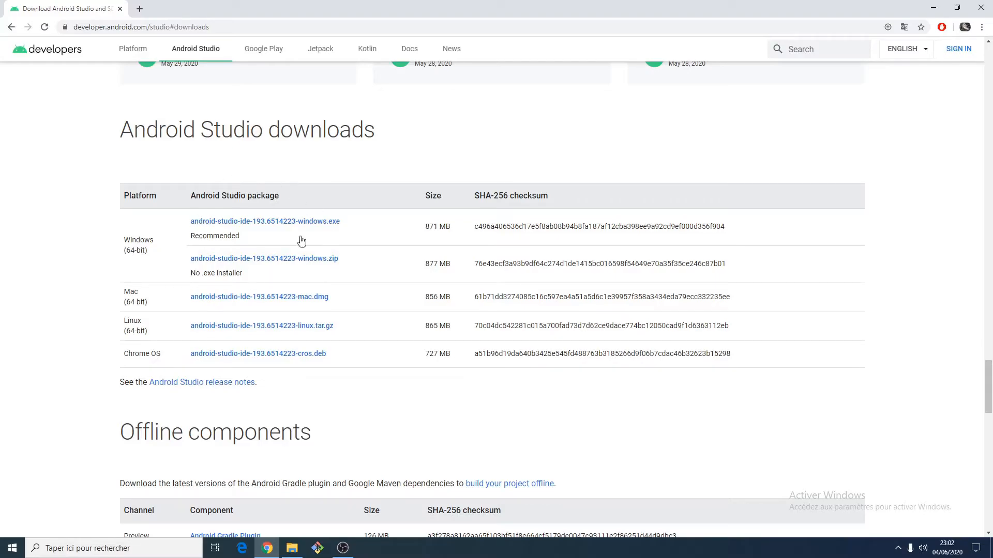
# - Review the listed downloads, choose the recommended android-studio-ide-193.6514223-windows.exe package and agree to its terms and conditions
pyautogui.click(266, 261)
pyautogui.scroll(-1, 266, 268)
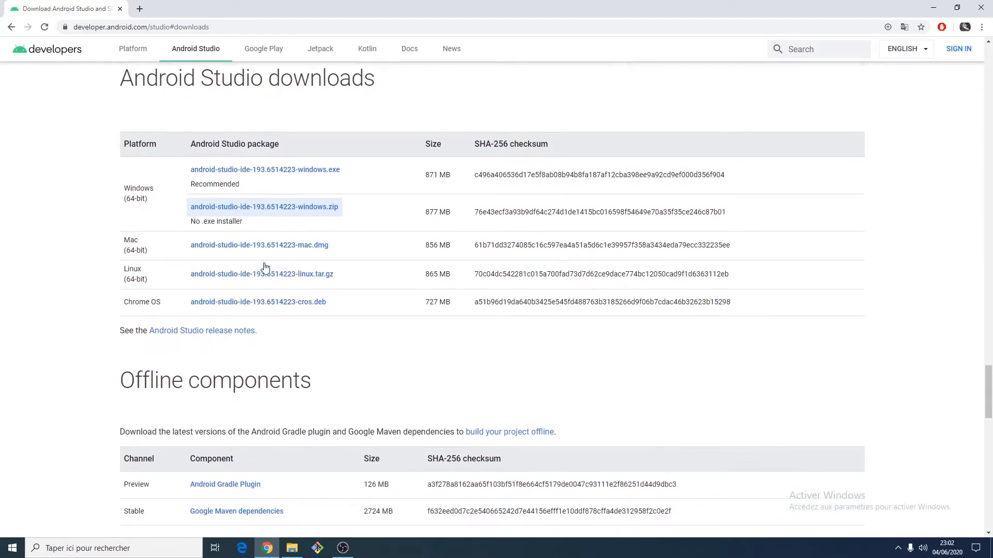
pyautogui.scroll(-2, 186, 266)
pyautogui.moveTo(125, 276); pyautogui.dragTo(317, 272)
pyautogui.click(329, 264)
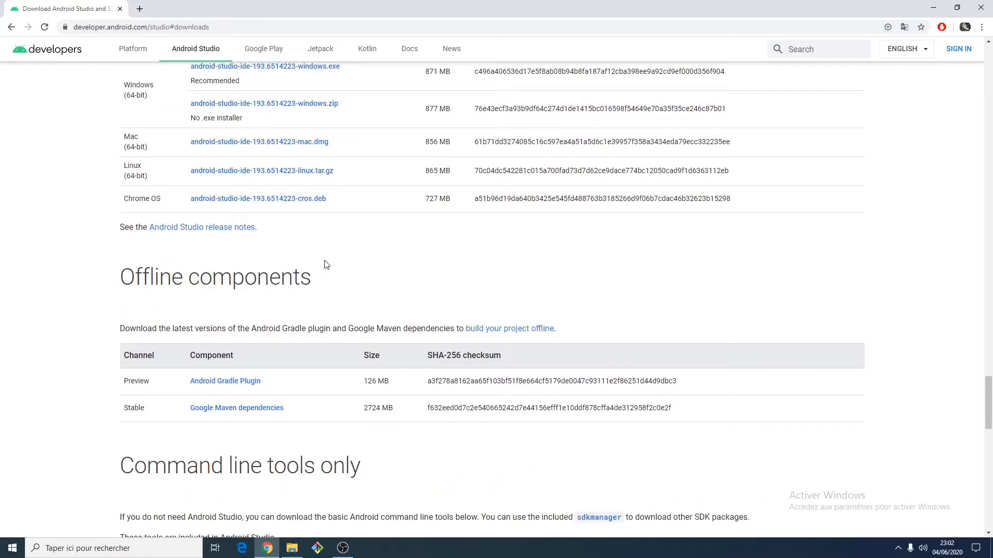
pyautogui.scroll(5, 330, 264)
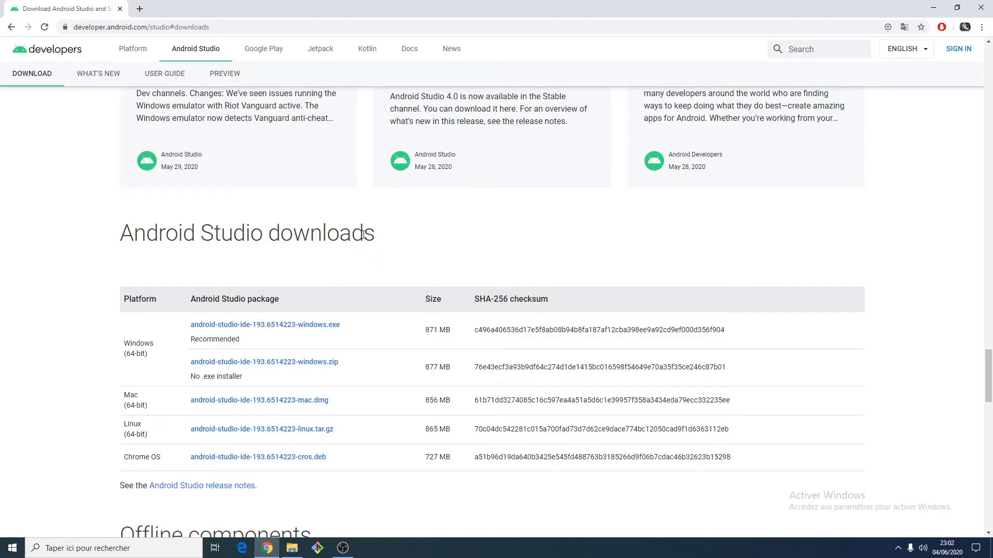
pyautogui.click(318, 326)
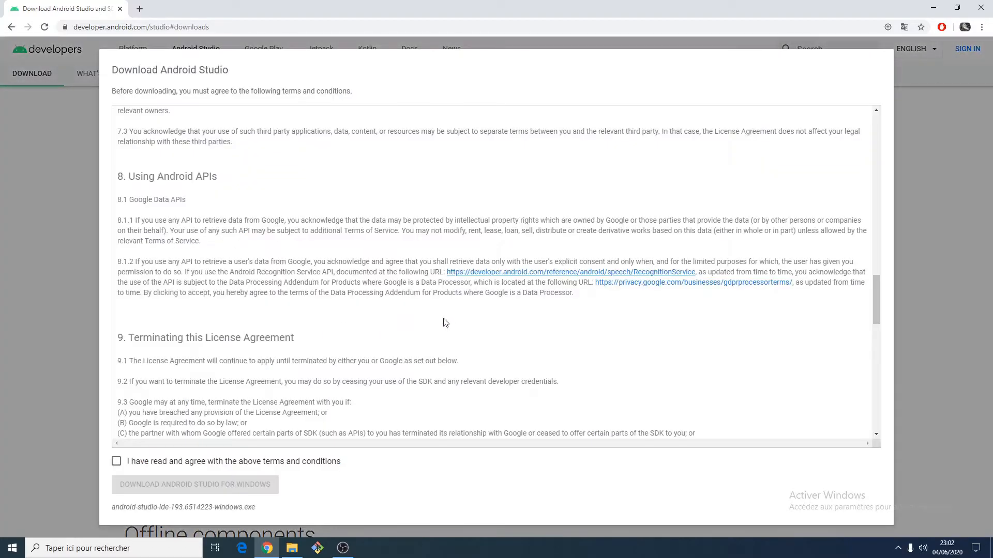
pyautogui.click(243, 462)
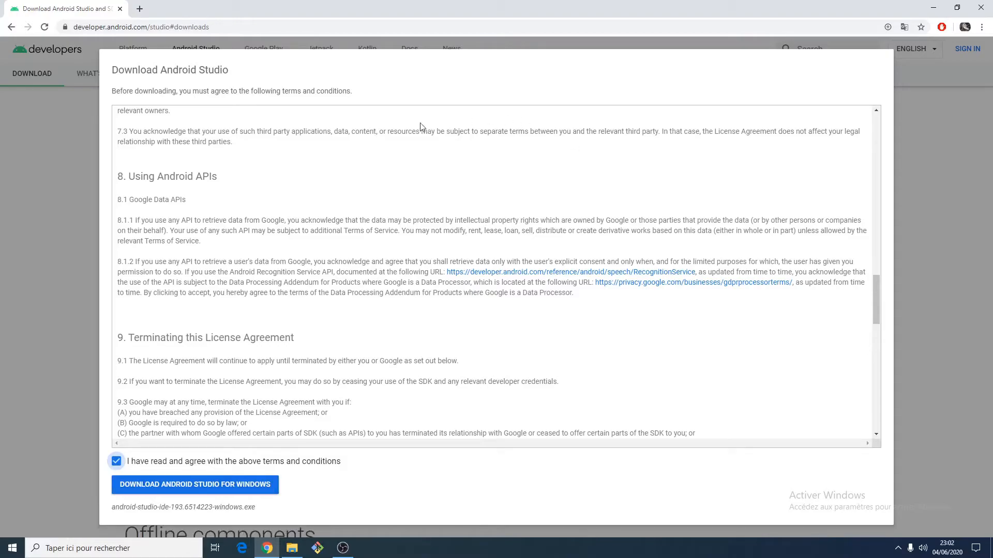
# - Switch to File Explorer and launch the android-studio-ide-192.6392135 Windows installer from Téléchargements, minimizing the browser and folder windows
pyautogui.click(292, 548)
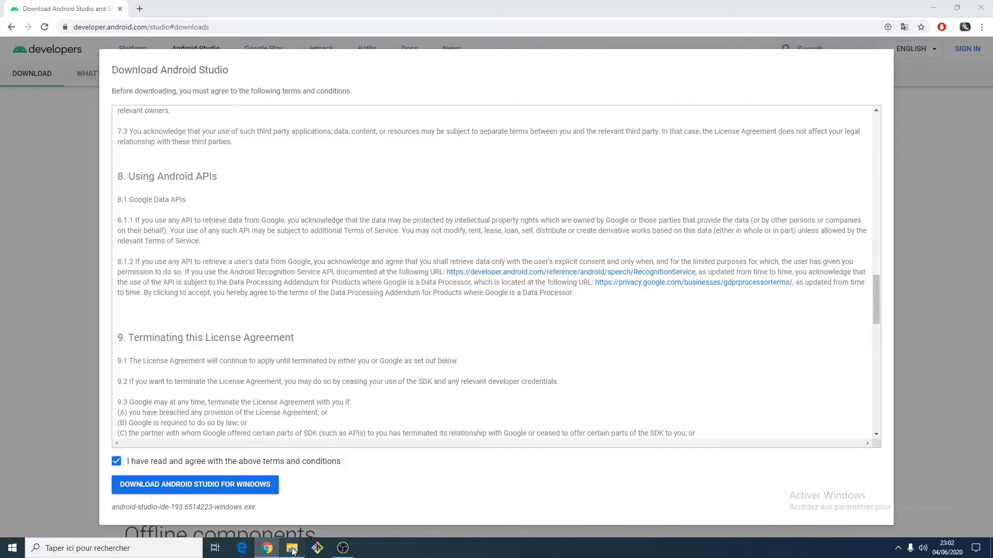
pyautogui.click(350, 222)
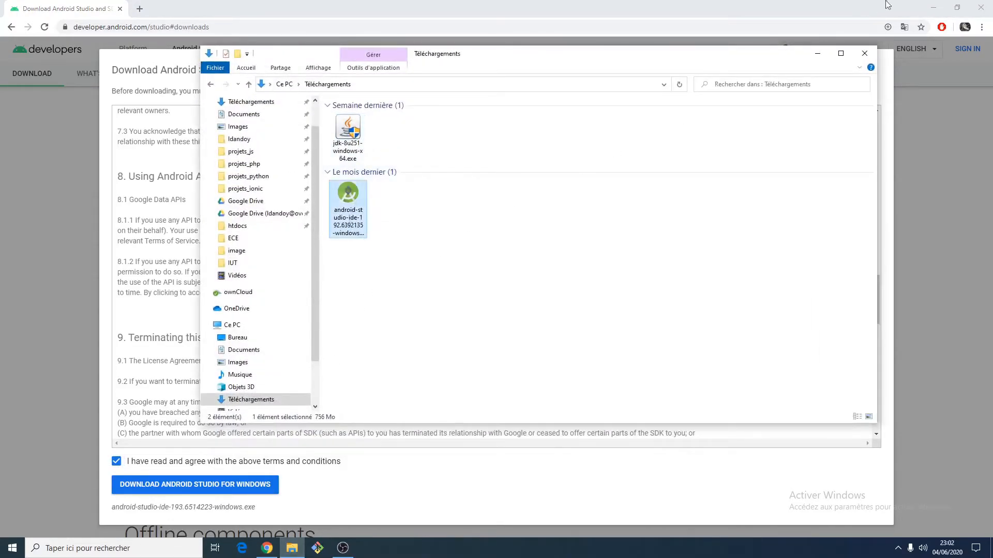
pyautogui.click(939, 10)
pyautogui.click(400, 273)
pyautogui.click(361, 233)
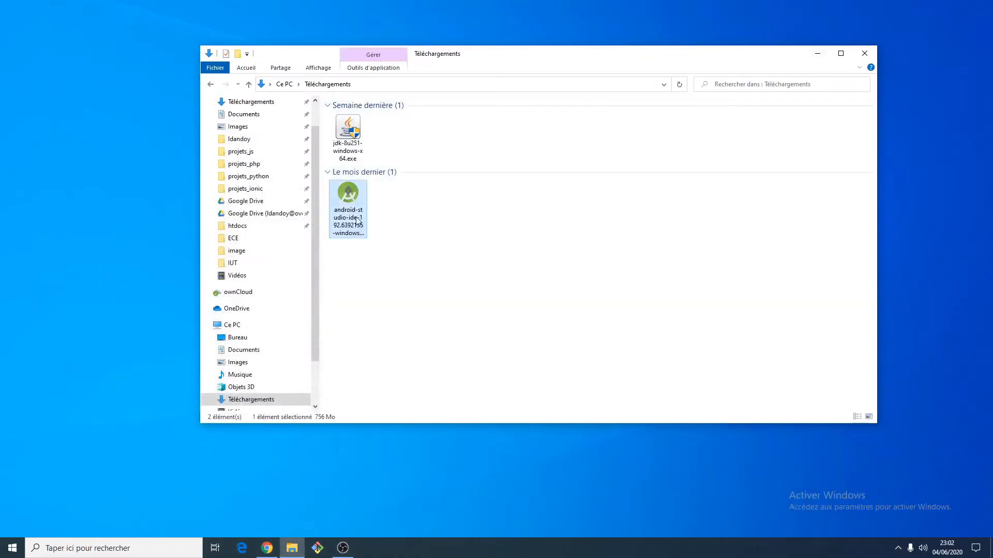
pyautogui.click(816, 53)
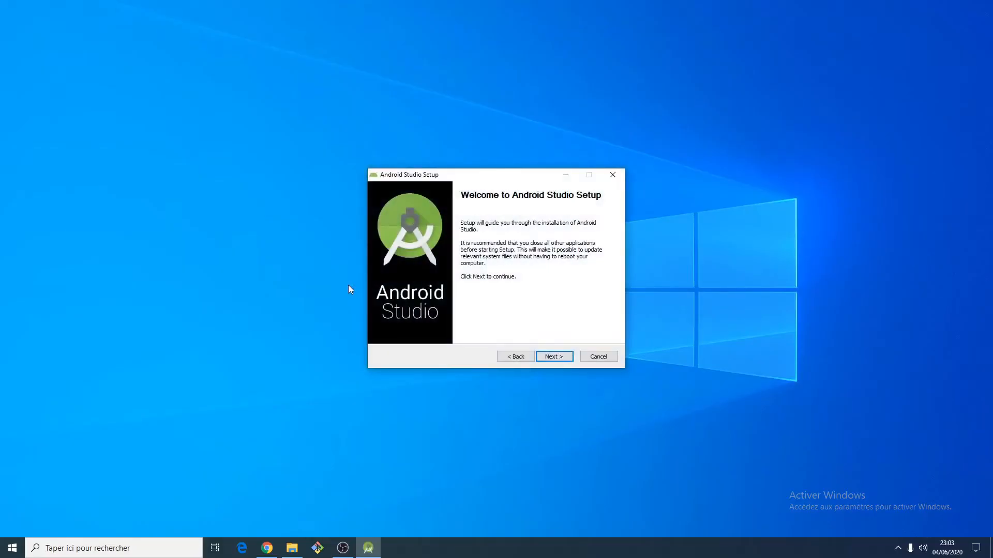
# - Install Android Studio with Android Virtual Device in C:\Program Files\Android\Android Studio, using the Android Studio Start Menu folder
pyautogui.click(556, 358)
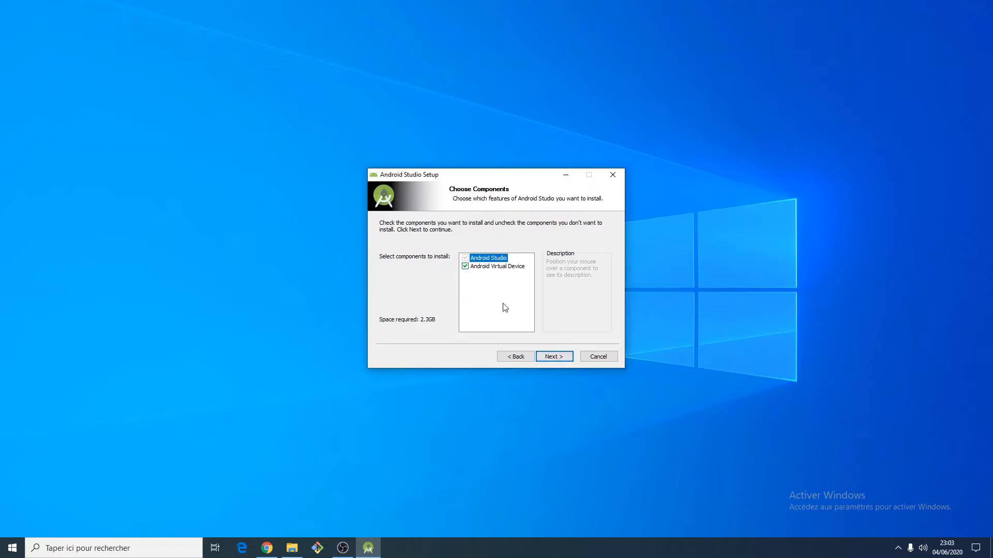
pyautogui.moveTo(474, 271)
pyautogui.click(553, 356)
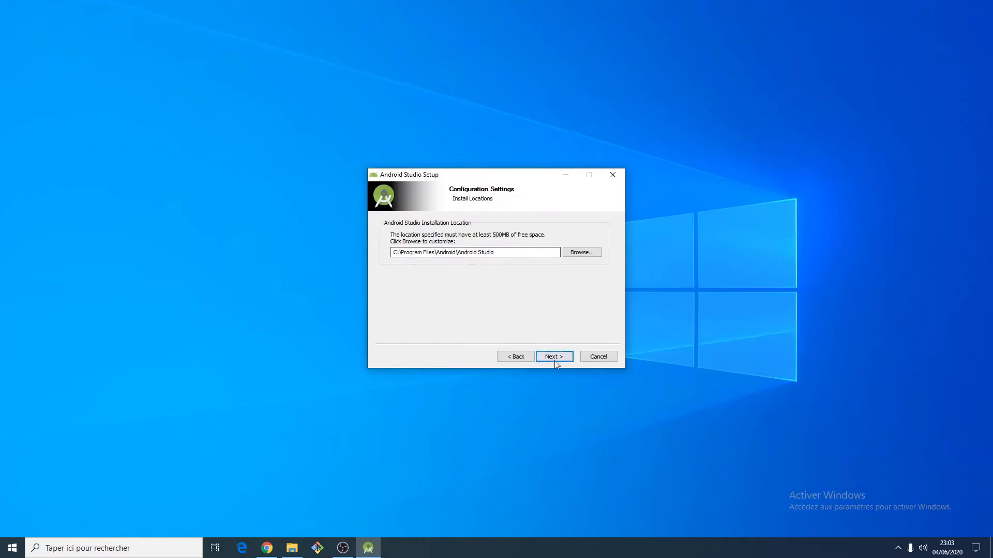
pyautogui.click(554, 357)
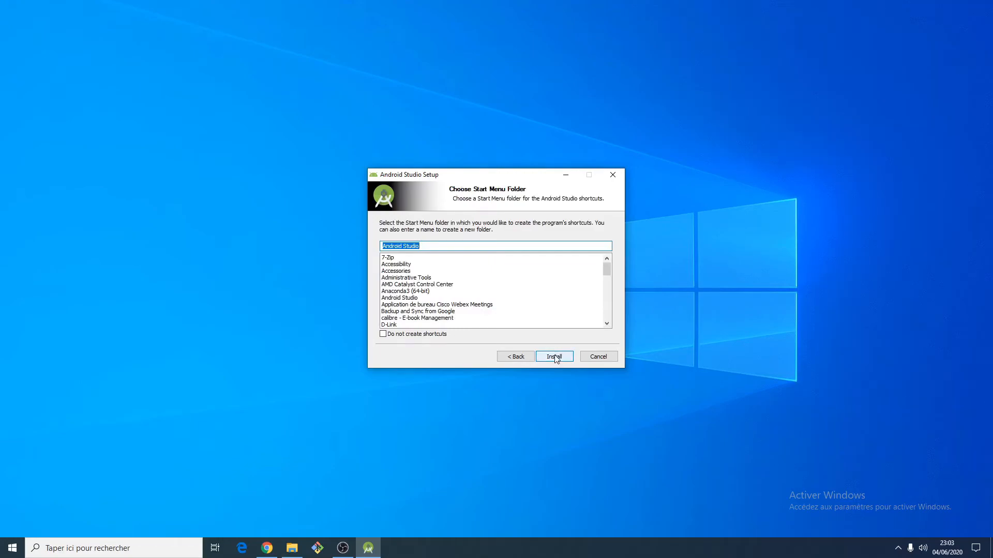
pyautogui.click(555, 357)
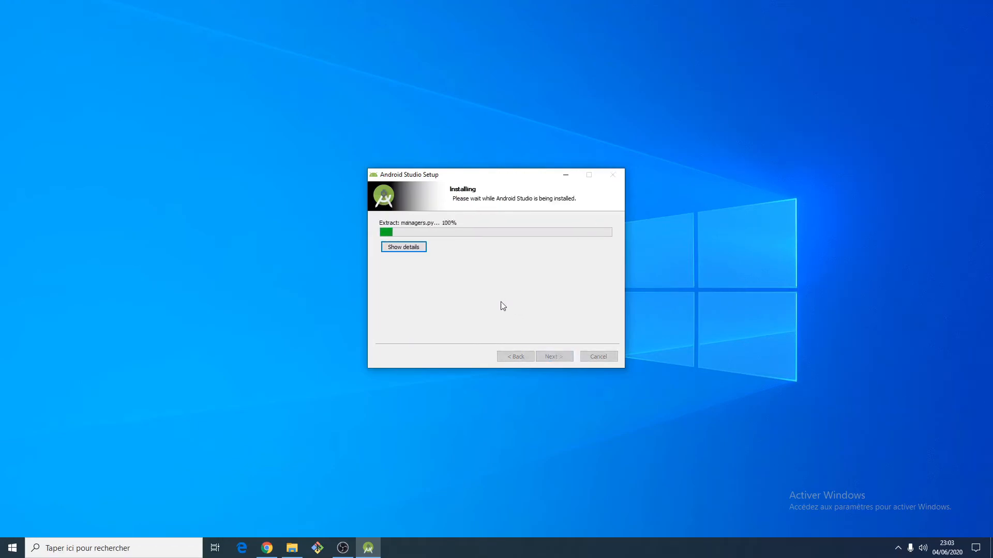
# - Show the installation details, finish setup with Start Android Studio enabled, and choose not to import settings
pyautogui.click(404, 247)
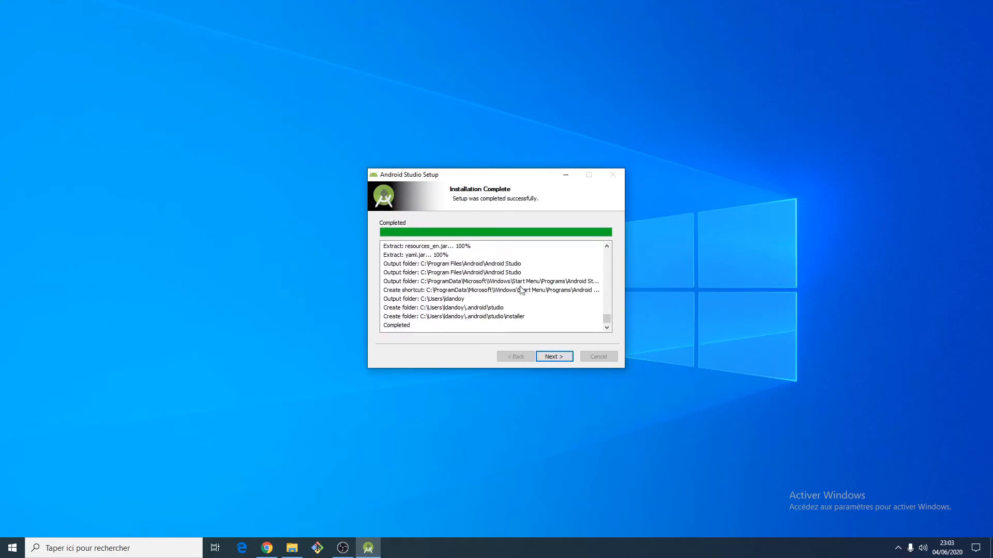
pyautogui.click(553, 357)
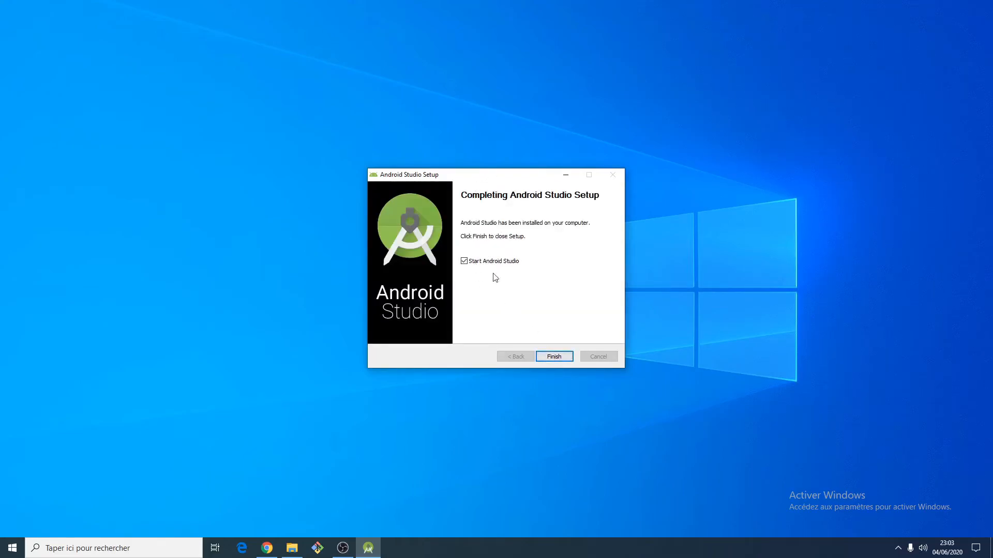
pyautogui.click(552, 356)
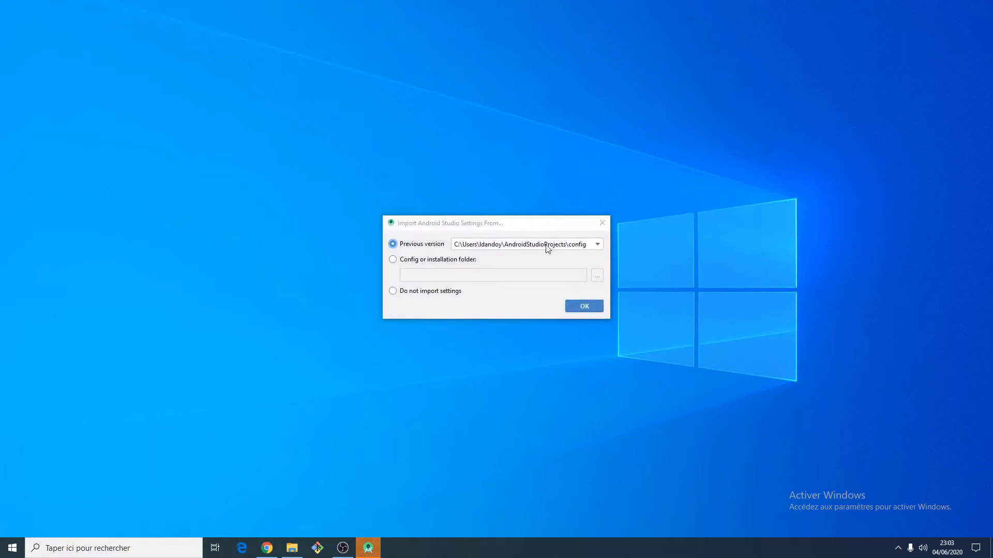
pyautogui.click(417, 291)
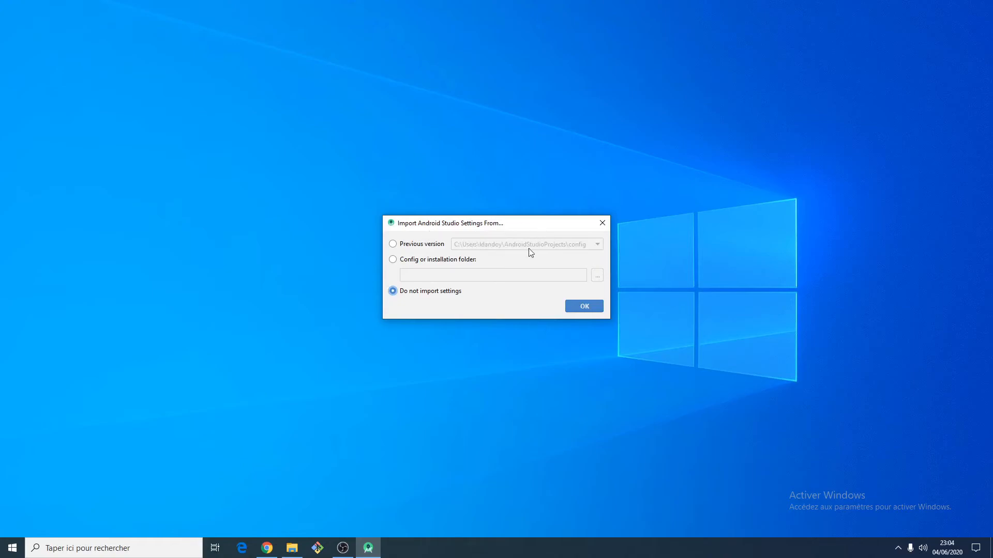
pyautogui.click(585, 305)
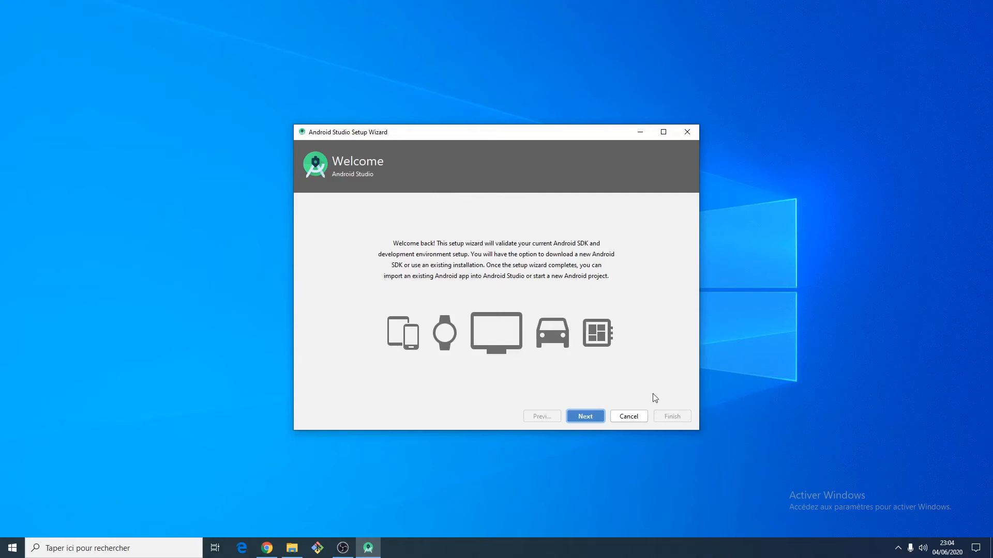
# - Configure a Custom setup with the default JDK location C:\Program Files\Android\Android Studio\jre and the Darcula theme
pyautogui.click(588, 417)
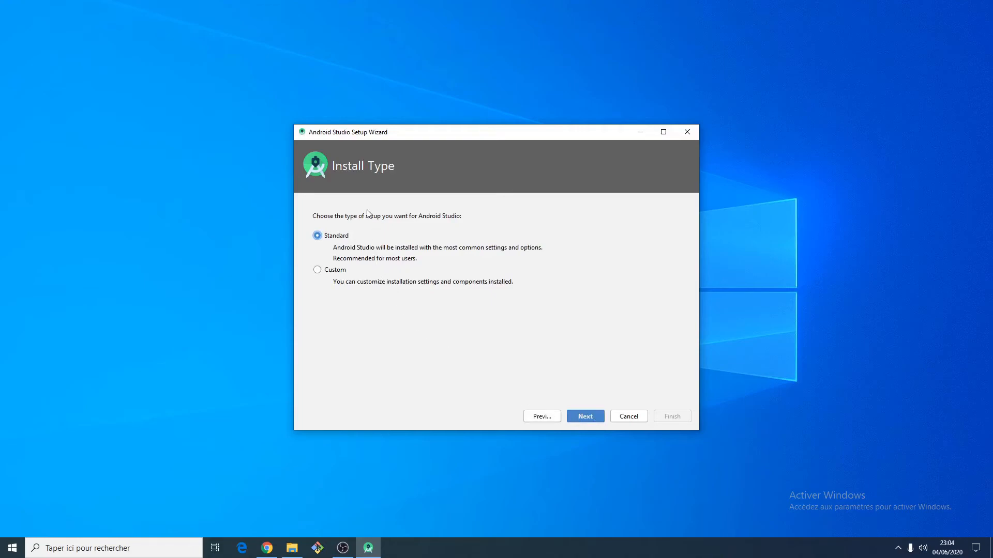
pyautogui.click(317, 269)
pyautogui.click(584, 417)
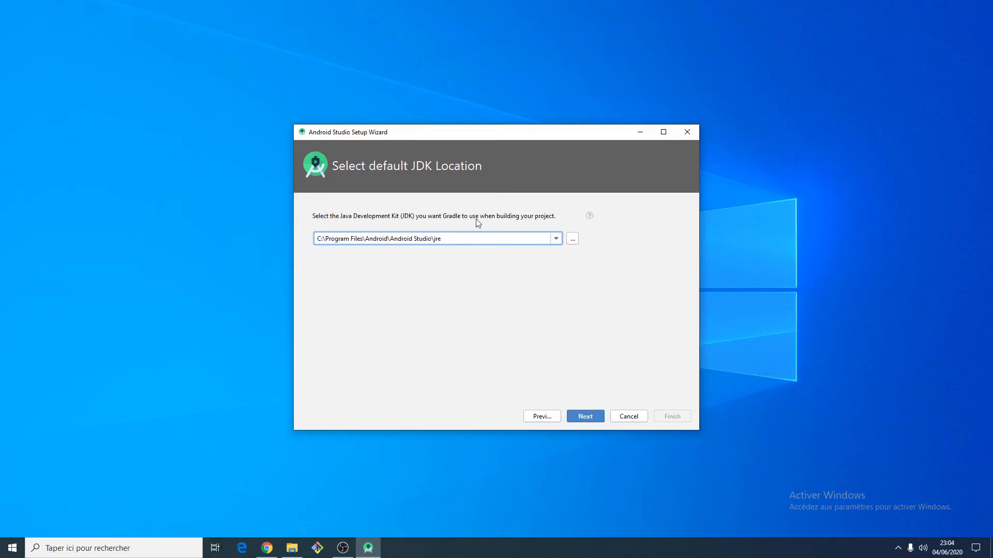
pyautogui.click(586, 417)
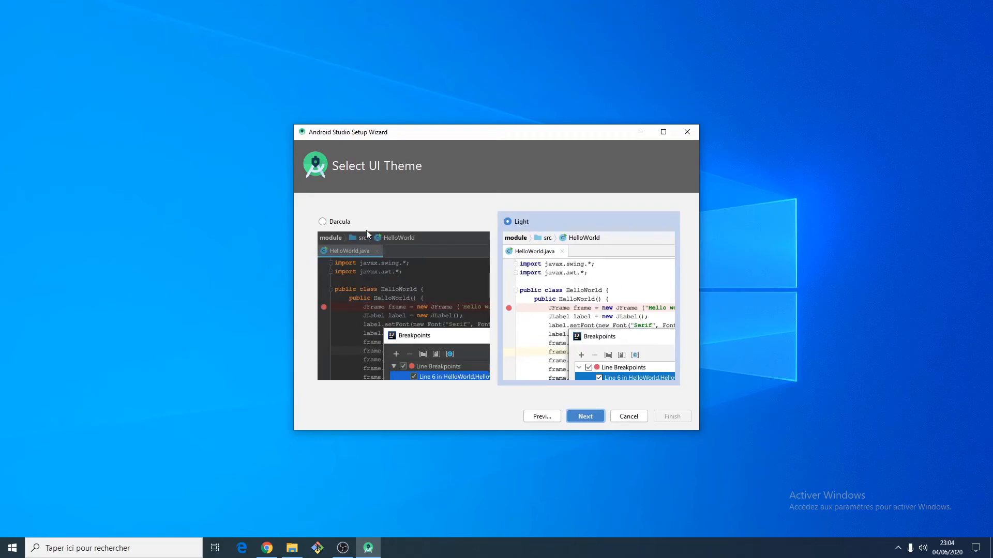
pyautogui.click(350, 232)
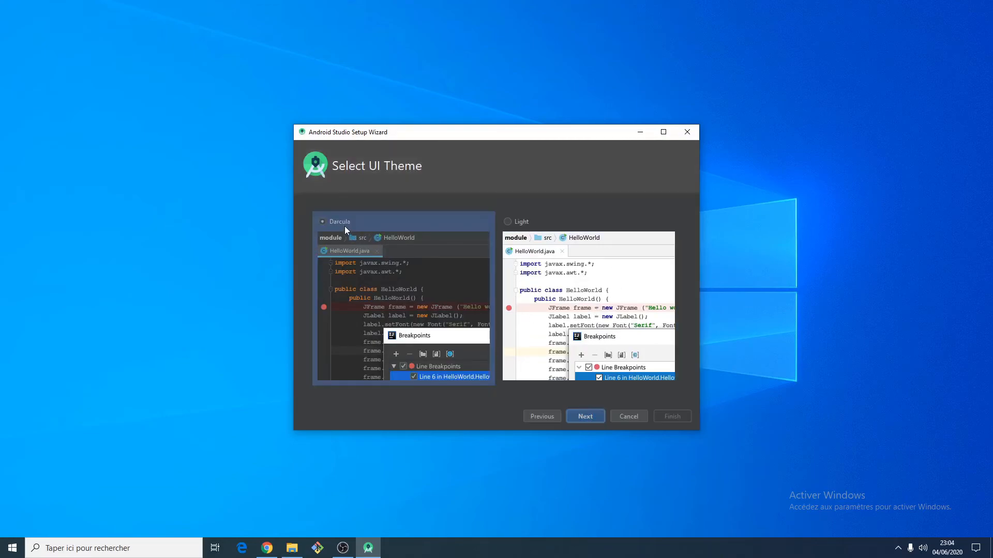
pyautogui.click(587, 417)
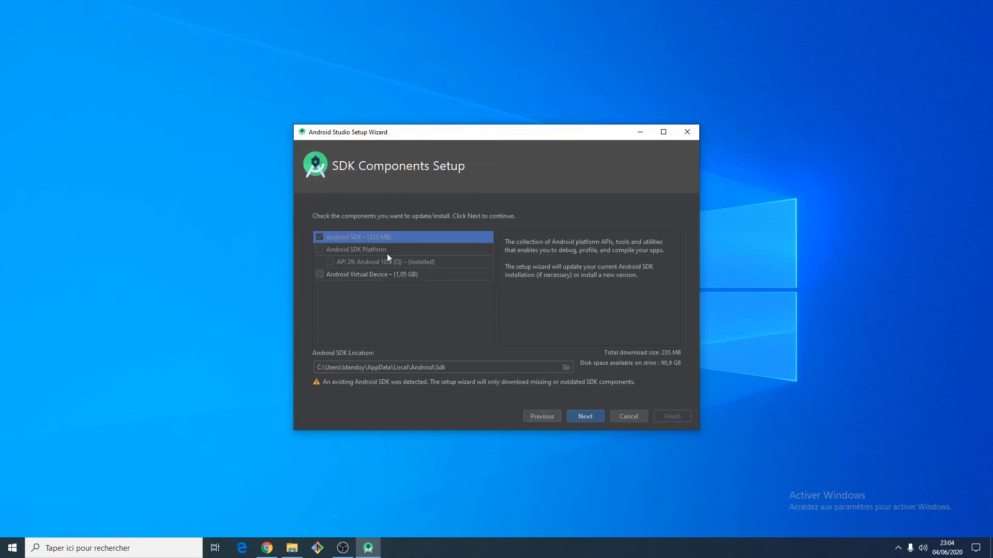
# - Add Android Virtual Device to the SDK components, finish the wizard to start the component download, and show the download details
pyautogui.click(320, 275)
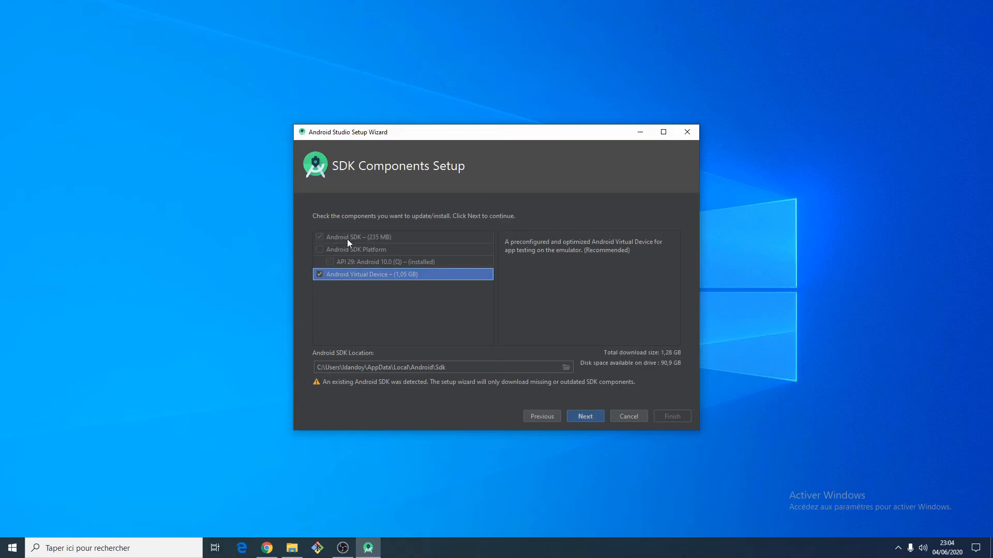
pyautogui.click(324, 250)
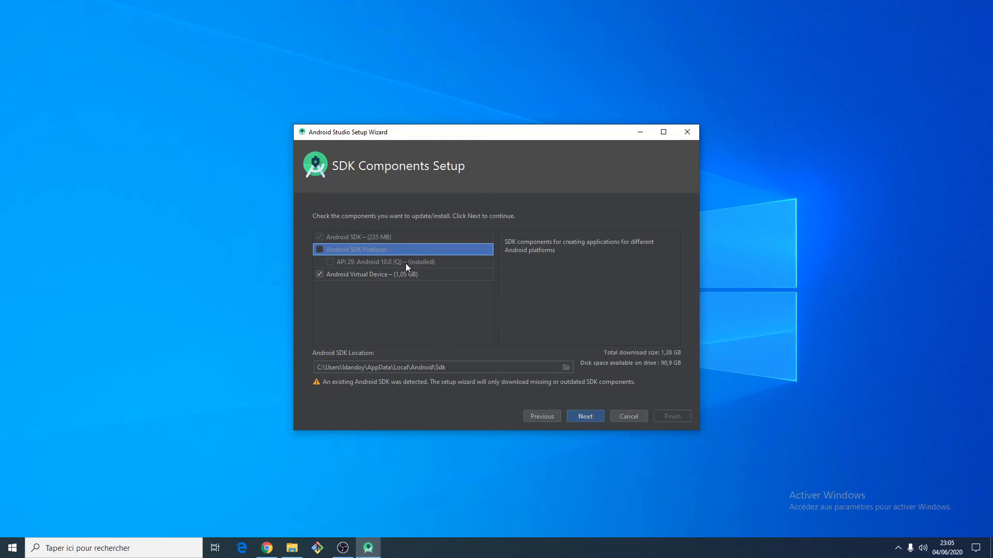
pyautogui.click(586, 416)
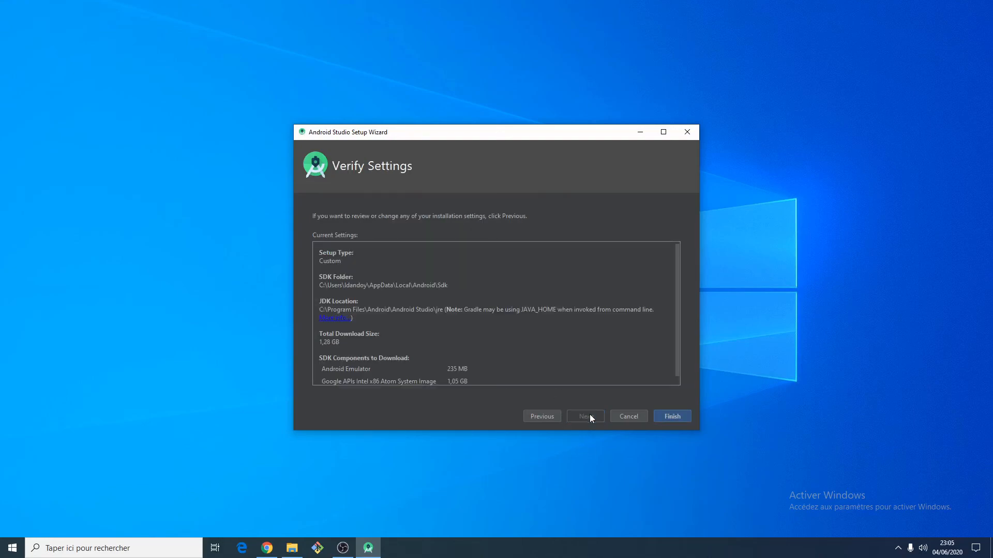
pyautogui.click(674, 420)
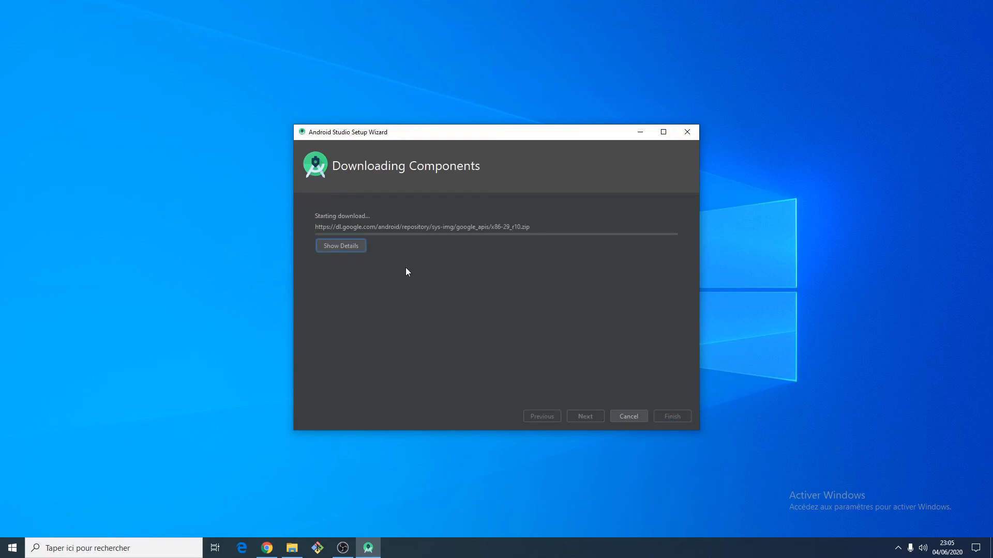
pyautogui.click(332, 248)
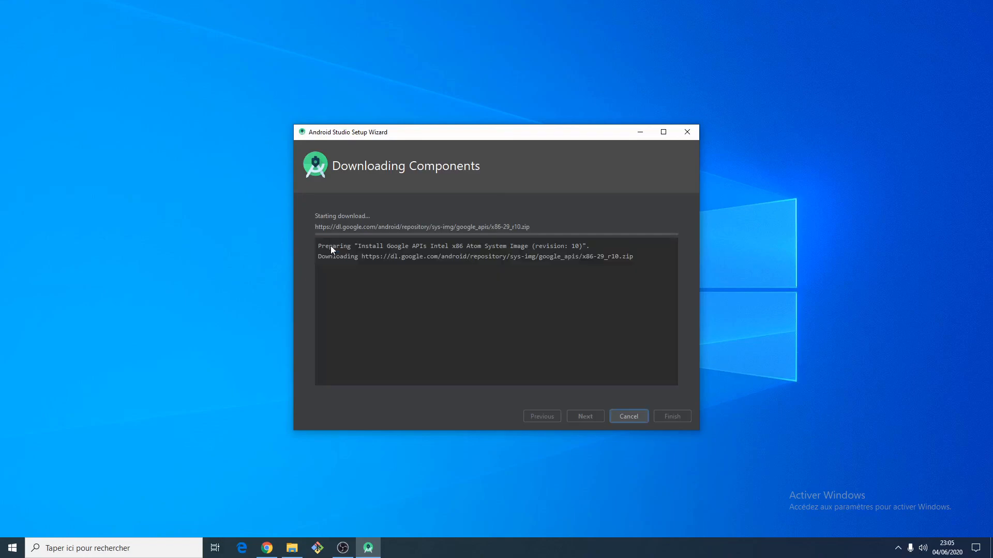